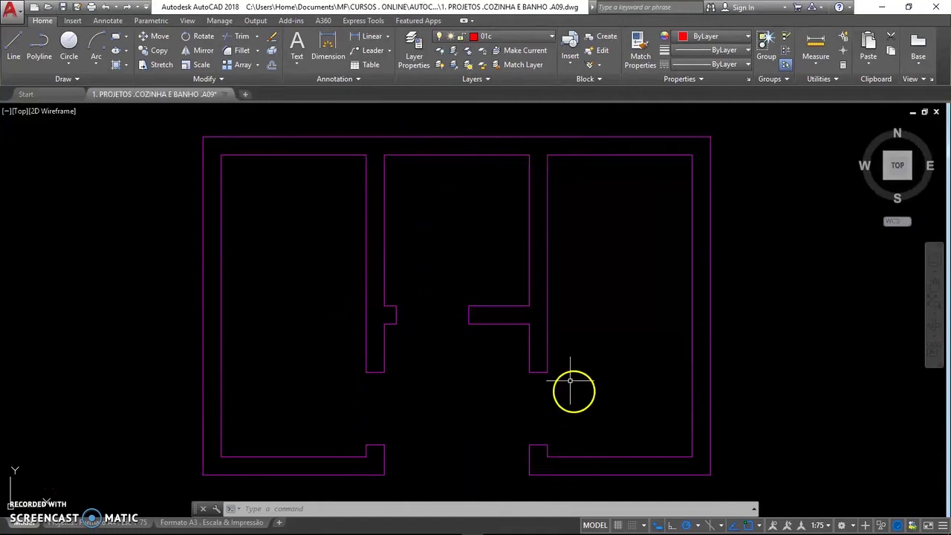
Pan across both plans and zoom into the reference plan's dashed top-wall windows
{"action": "scroll", "coordinate": [381, 331], "scroll_direction": "down", "scroll_amount": 2}
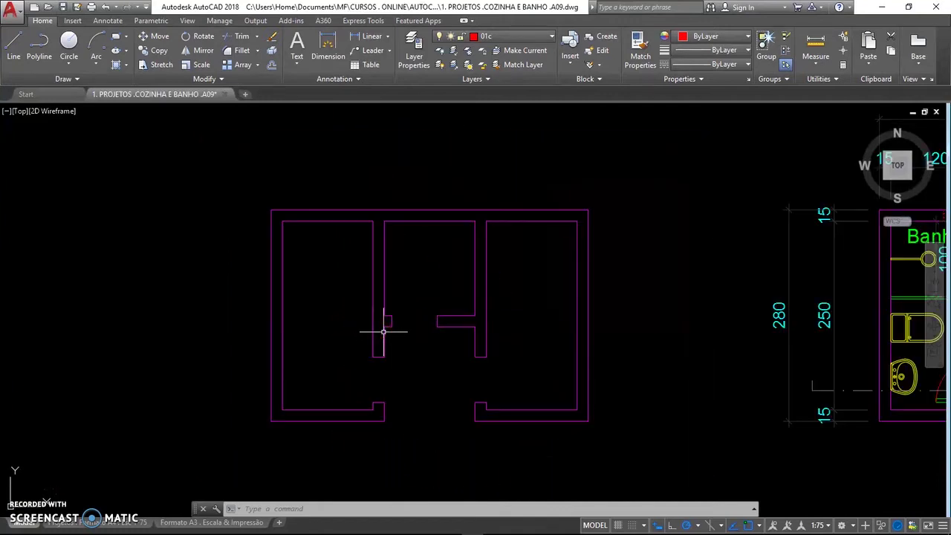
{"action": "middle_click_drag", "start_coordinate": [609, 348], "coordinate": [275, 336]}
{"action": "scroll", "coordinate": [441, 340], "scroll_direction": "down", "scroll_amount": 2}
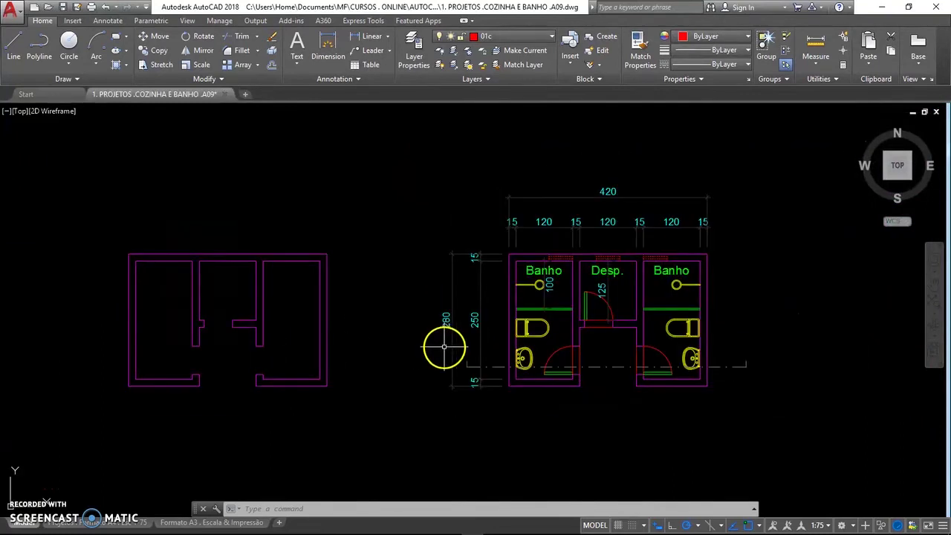
{"action": "middle_click_drag", "start_coordinate": [503, 362], "coordinate": [521, 379]}
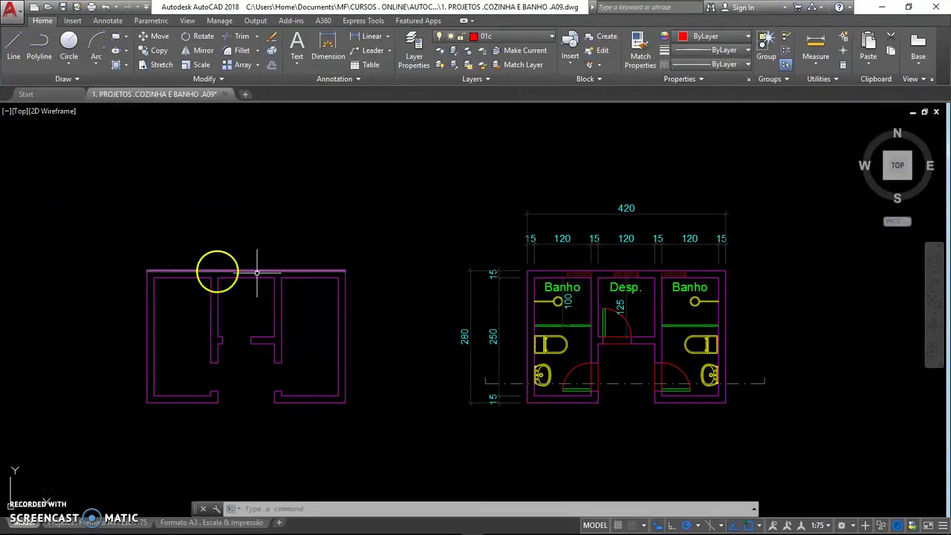
{"action": "scroll", "coordinate": [604, 271], "scroll_direction": "up", "scroll_amount": 2}
{"action": "scroll", "coordinate": [604, 271], "scroll_direction": "up", "scroll_amount": 6}
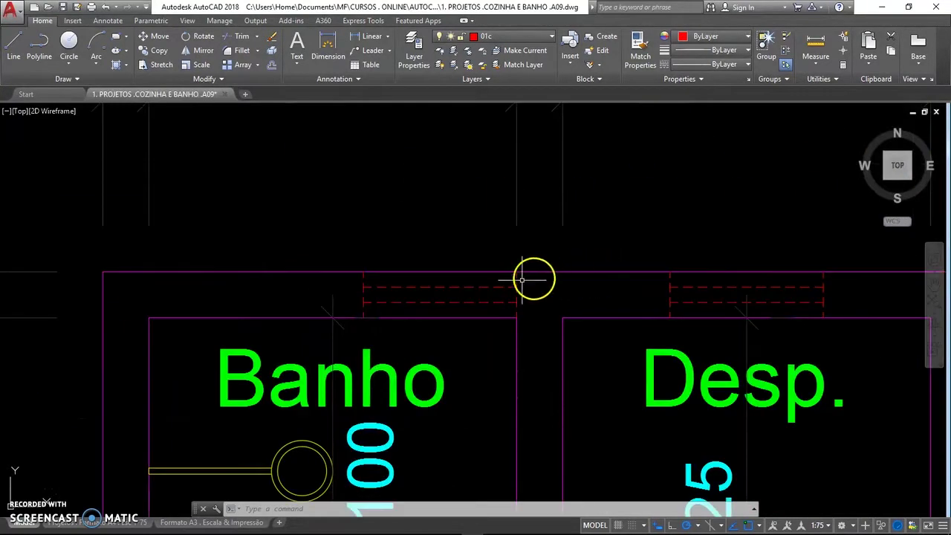
Measure the Banho window on the reference plan with DI: 50 units wide
{"action": "type", "text": "di"}
{"action": "key", "text": "Return"}
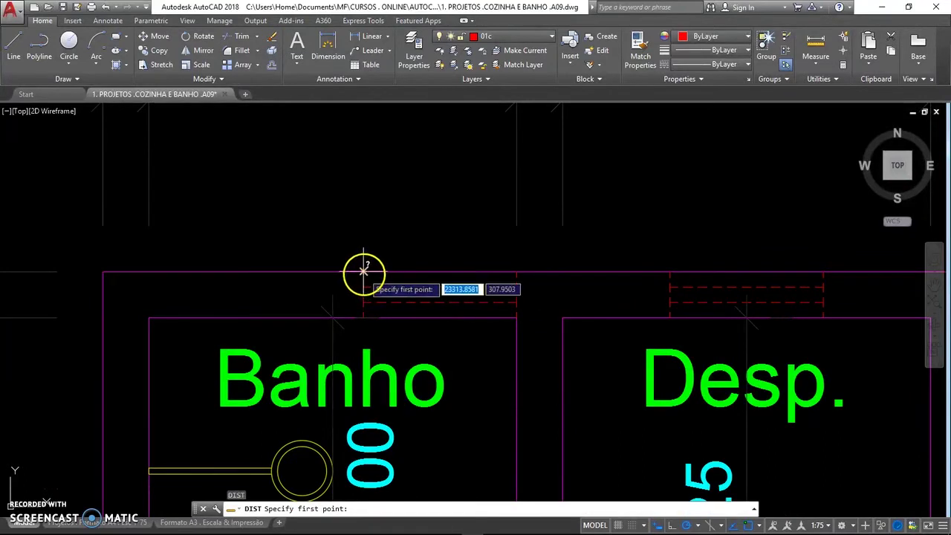
{"action": "left_click", "coordinate": [363, 272]}
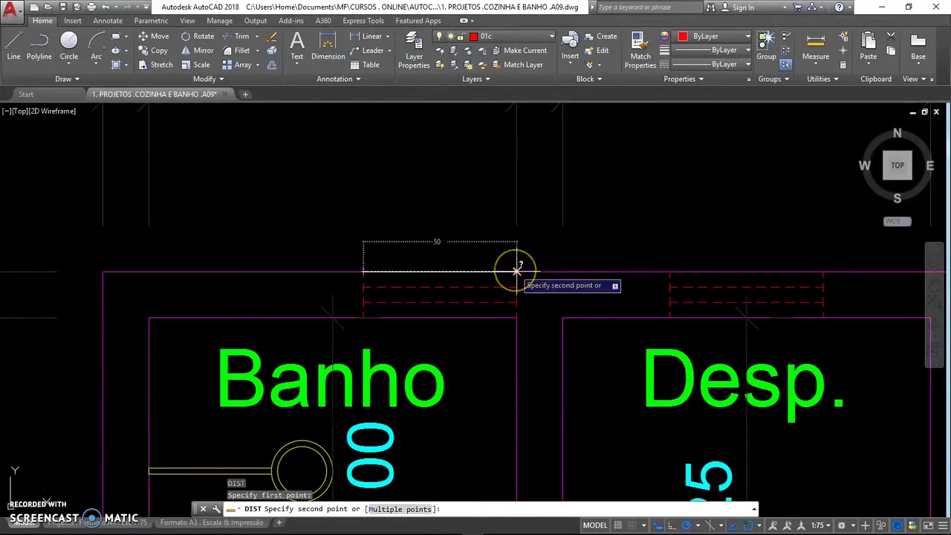
{"action": "key", "text": "Escape"}
Pan and zoom to a close-up of the Banho/Desp. wall opening
{"action": "scroll", "coordinate": [431, 312], "scroll_direction": "down", "scroll_amount": 8}
{"action": "middle_click_drag", "start_coordinate": [424, 312], "coordinate": [516, 319]}
{"action": "scroll", "coordinate": [274, 295], "scroll_direction": "up", "scroll_amount": 3}
{"action": "mouse_move", "coordinate": [295, 332]}
{"action": "middle_mouse_down"}
{"action": "mouse_move", "coordinate": [448, 322]}
{"action": "mouse_move", "coordinate": [461, 350]}
{"action": "middle_mouse_up"}
{"action": "scroll", "coordinate": [476, 350], "scroll_direction": "down", "scroll_amount": 3}
{"action": "scroll", "coordinate": [492, 350], "scroll_direction": "down", "scroll_amount": 2}
{"action": "middle_click_drag", "start_coordinate": [647, 332], "coordinate": [488, 315]}
{"action": "scroll", "coordinate": [488, 314], "scroll_direction": "up", "scroll_amount": 8}
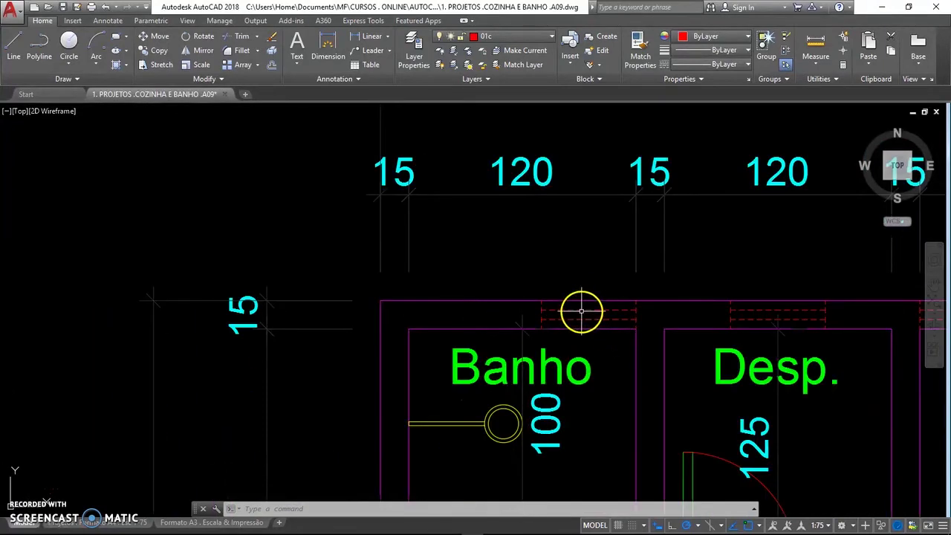
{"action": "scroll", "coordinate": [611, 310], "scroll_direction": "up", "scroll_amount": 4}
{"action": "middle_click_drag", "start_coordinate": [611, 310], "coordinate": [435, 315]}
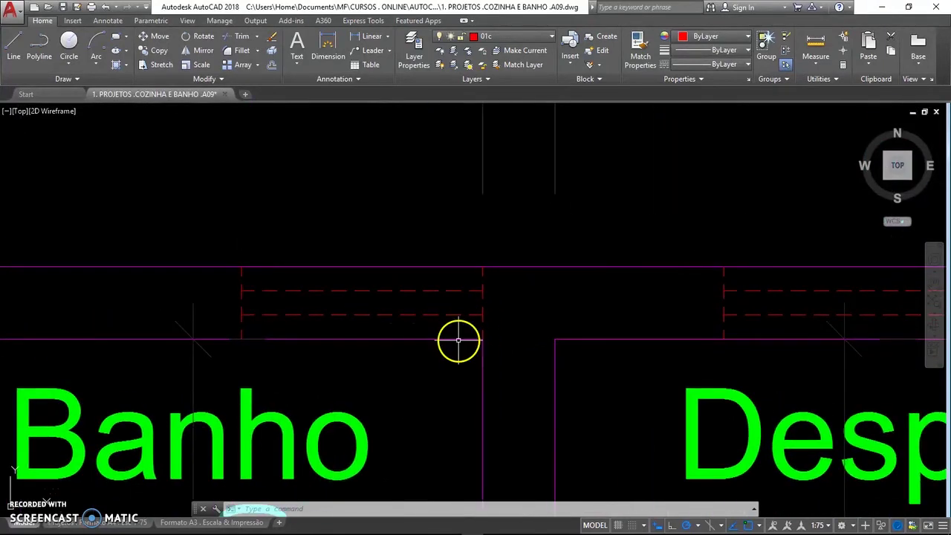
Make 01t the current layer from the Layer dropdown
{"action": "left_click", "coordinate": [529, 37]}
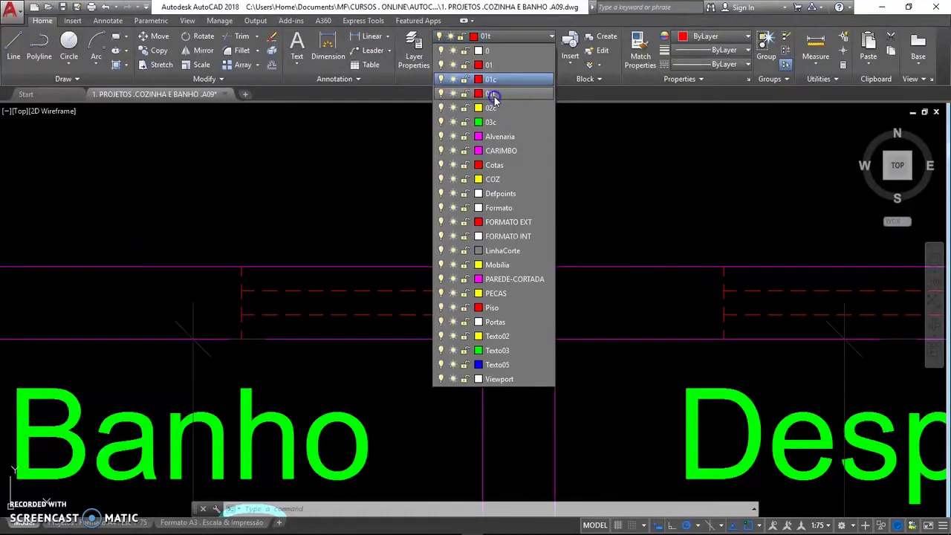
{"action": "left_click", "coordinate": [493, 95]}
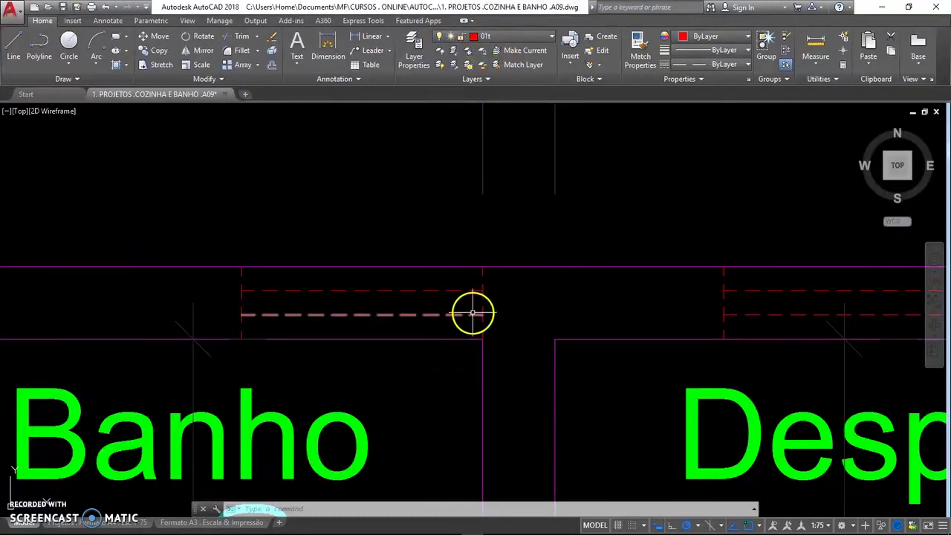
{"action": "scroll", "coordinate": [472, 314], "scroll_direction": "down", "scroll_amount": 2}
{"action": "scroll", "coordinate": [418, 314], "scroll_direction": "down", "scroll_amount": 3}
Pan back to the unfinished left floor plan, keeping 01t current
{"action": "middle_click_drag", "start_coordinate": [418, 314], "coordinate": [550, 278]}
{"action": "scroll", "coordinate": [550, 278], "scroll_direction": "down", "scroll_amount": 2}
{"action": "middle_click_drag", "start_coordinate": [520, 308], "coordinate": [672, 291]}
{"action": "middle_click_drag", "start_coordinate": [565, 325], "coordinate": [578, 315]}
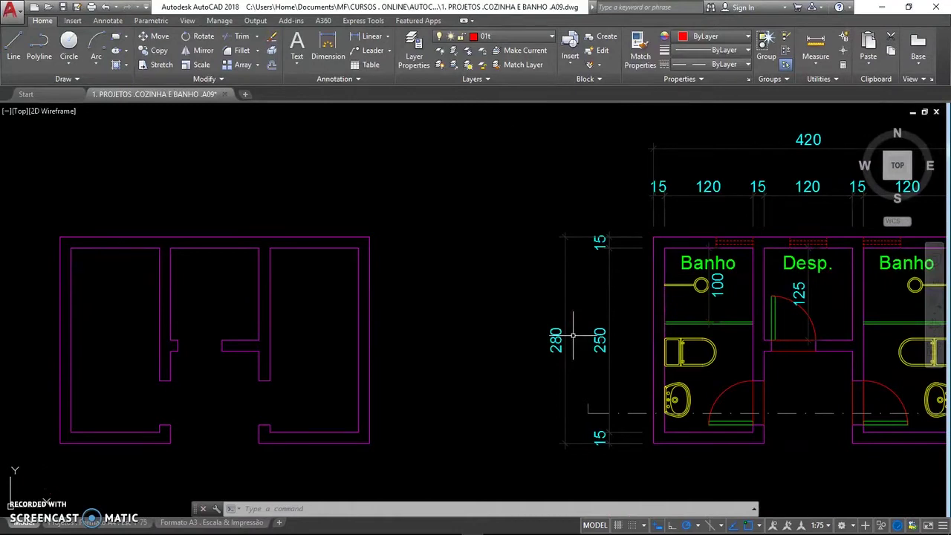
{"action": "middle_click_drag", "start_coordinate": [445, 351], "coordinate": [496, 341]}
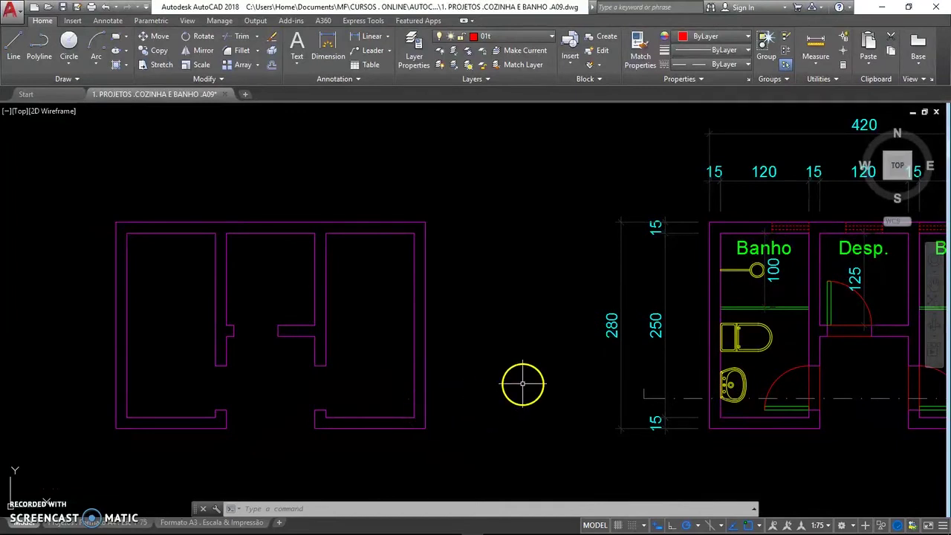
{"action": "left_click", "coordinate": [500, 36]}
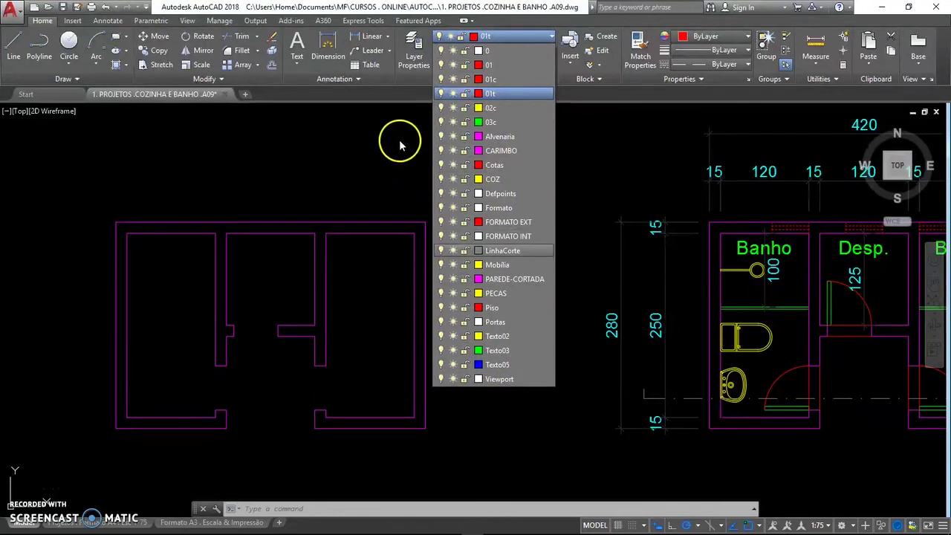
{"action": "left_click", "coordinate": [400, 143]}
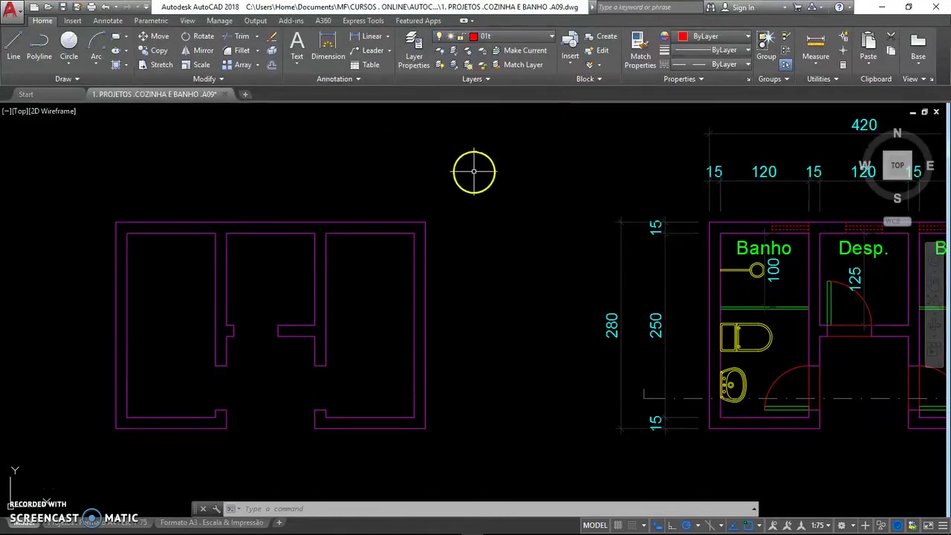
Draw a short line from the left room's inner right corner to the top wall's outer edge
{"action": "middle_click_drag", "start_coordinate": [327, 336], "coordinate": [505, 334]}
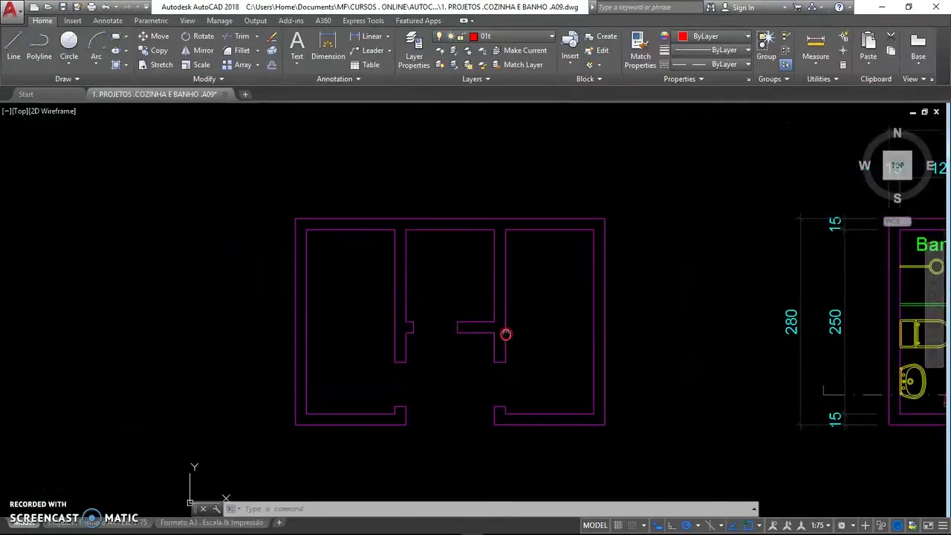
{"action": "scroll", "coordinate": [416, 271], "scroll_direction": "up", "scroll_amount": 2}
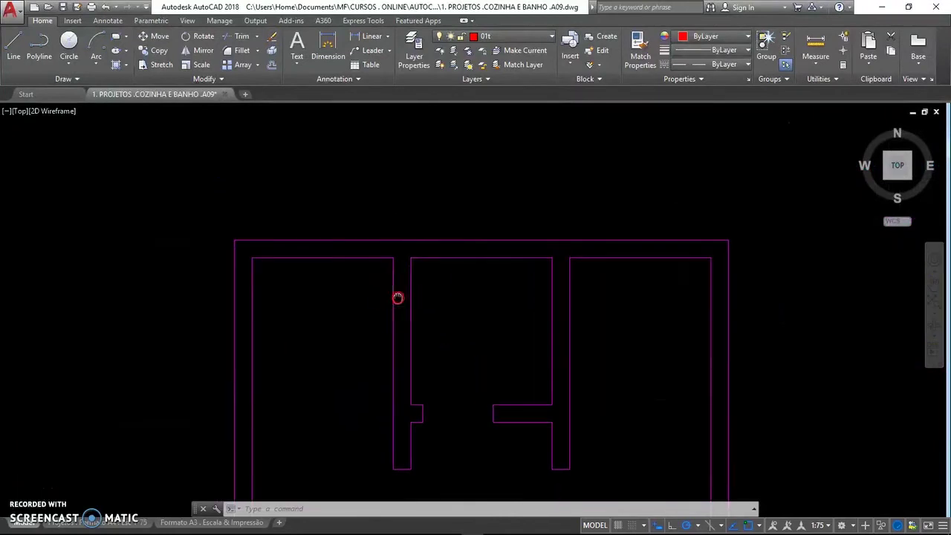
{"action": "scroll", "coordinate": [379, 275], "scroll_direction": "up", "scroll_amount": 2}
{"action": "middle_click_drag", "start_coordinate": [373, 292], "coordinate": [385, 315]}
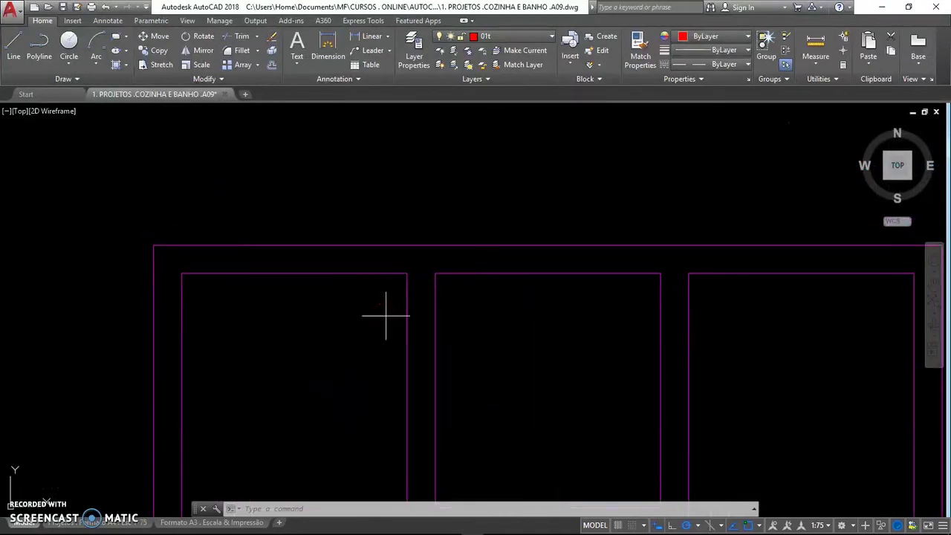
{"action": "key", "text": "l"}
{"action": "key", "text": "Return"}
{"action": "left_click", "coordinate": [406, 273]}
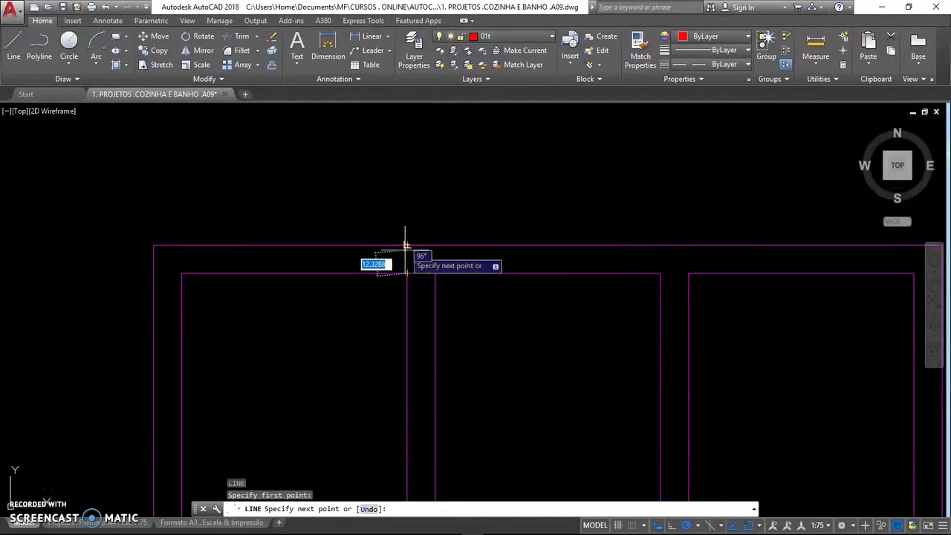
{"action": "left_click", "coordinate": [406, 245]}
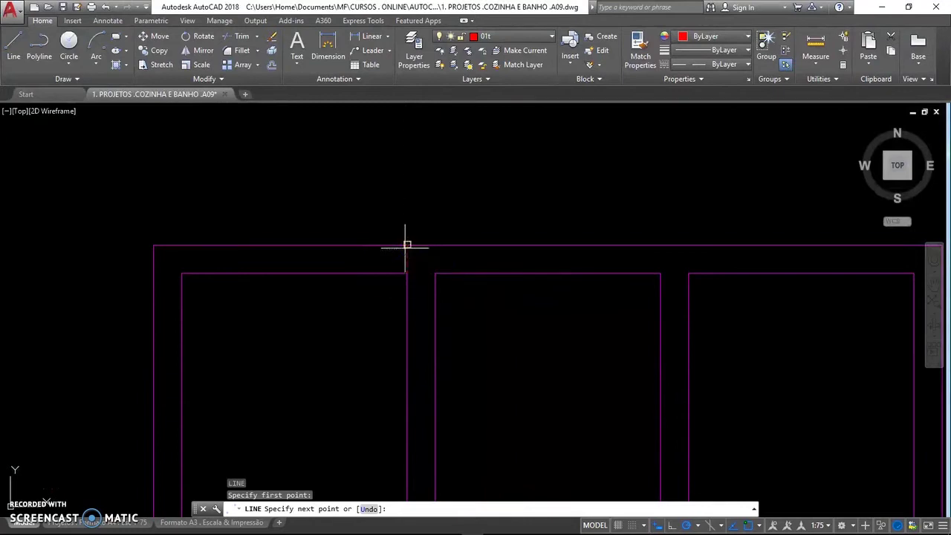
{"action": "key", "text": "Return"}
{"action": "scroll", "coordinate": [395, 261], "scroll_direction": "up", "scroll_amount": 2}
{"action": "mouse_move", "coordinate": [376, 317]}
{"action": "middle_mouse_down"}
{"action": "mouse_move", "coordinate": [531, 364]}
{"action": "mouse_move", "coordinate": [546, 333]}
{"action": "middle_mouse_up"}
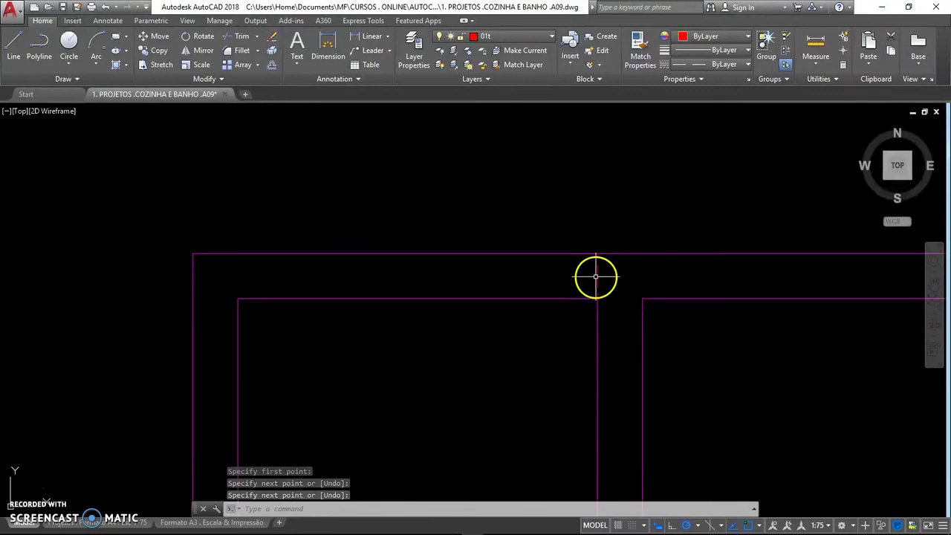
Offset the short window line 50 units to the left
{"action": "type", "text": "o"}
{"action": "key", "text": "Return"}
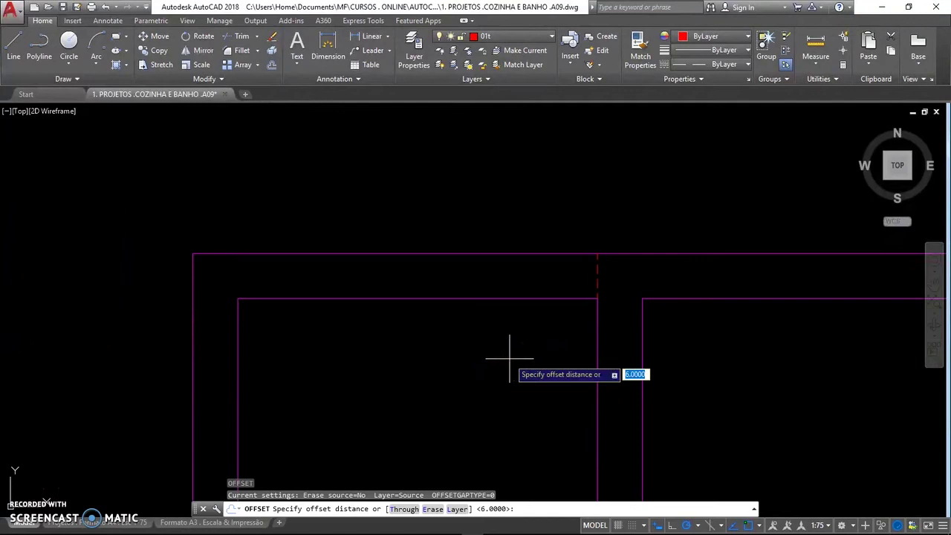
{"action": "type", "text": "0"}
{"action": "key", "text": "Return"}
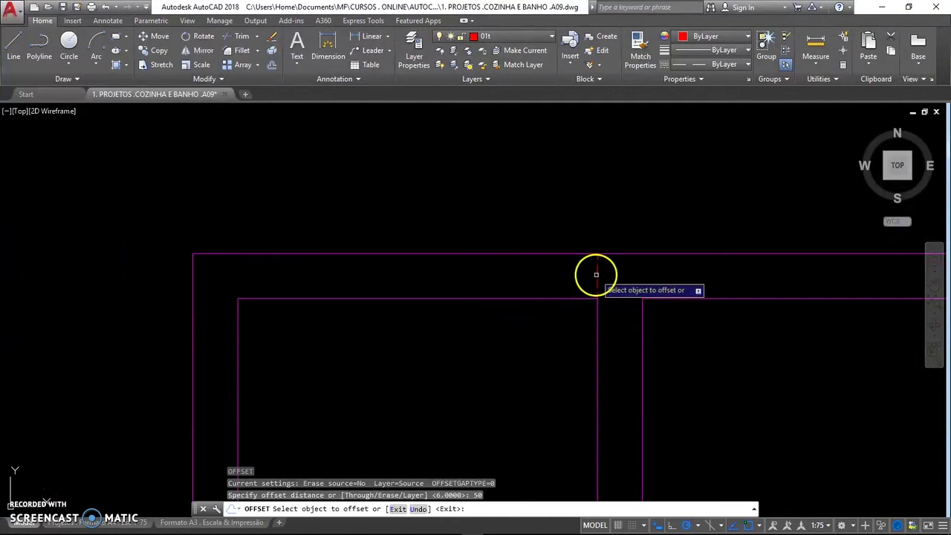
{"action": "left_click", "coordinate": [598, 276]}
{"action": "left_click", "coordinate": [513, 278]}
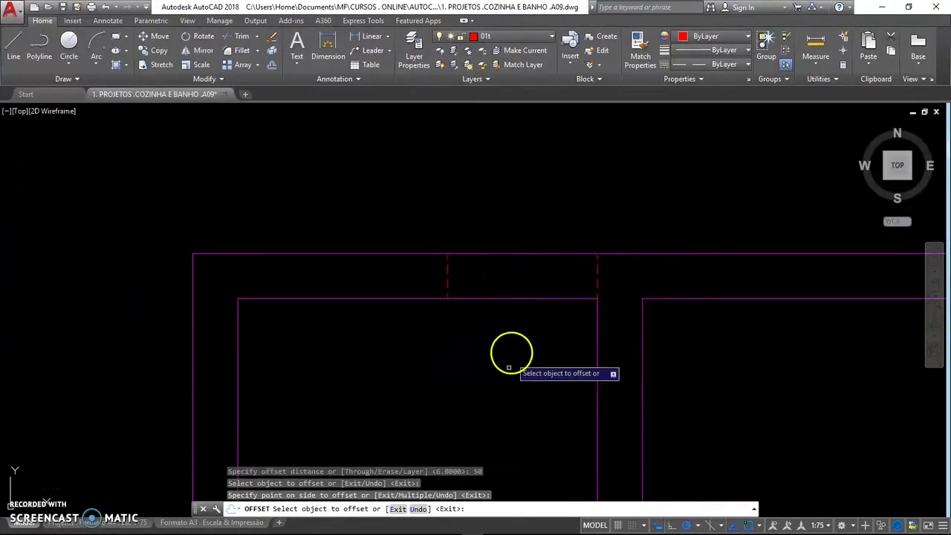
{"action": "key", "text": "Return"}
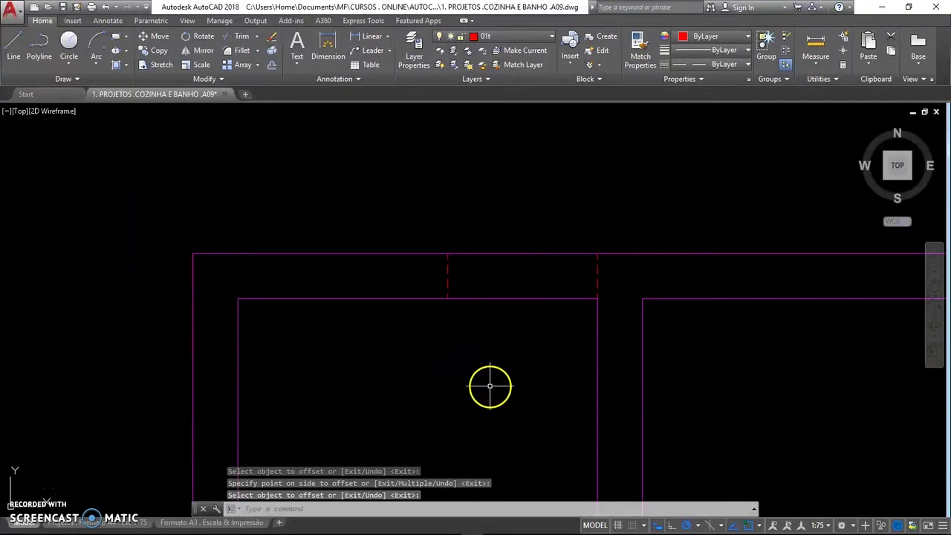
Offset the top outer wall line 6 down and the left room's top edge 6 up
{"action": "right_click", "coordinate": [490, 387]}
{"action": "left_click", "coordinate": [535, 412]}
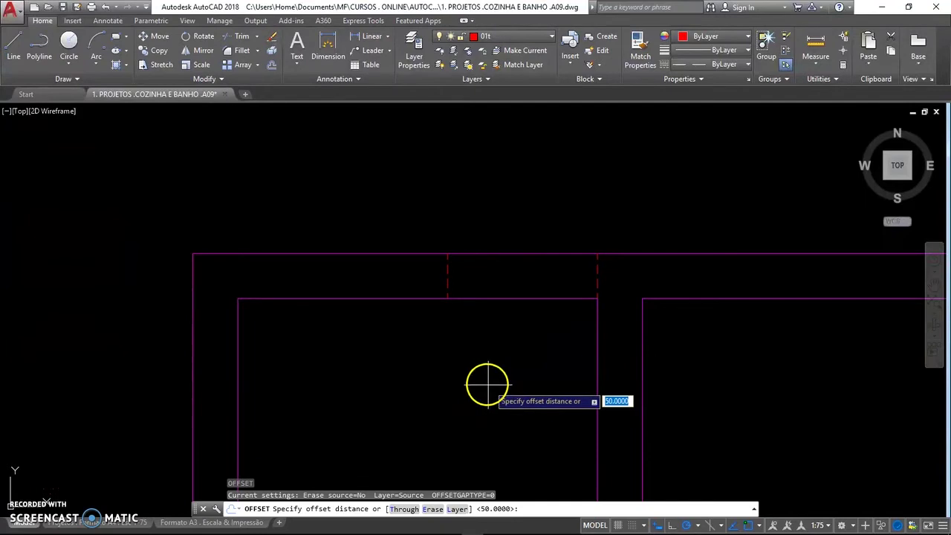
{"action": "middle_click_drag", "start_coordinate": [488, 386], "coordinate": [435, 377]}
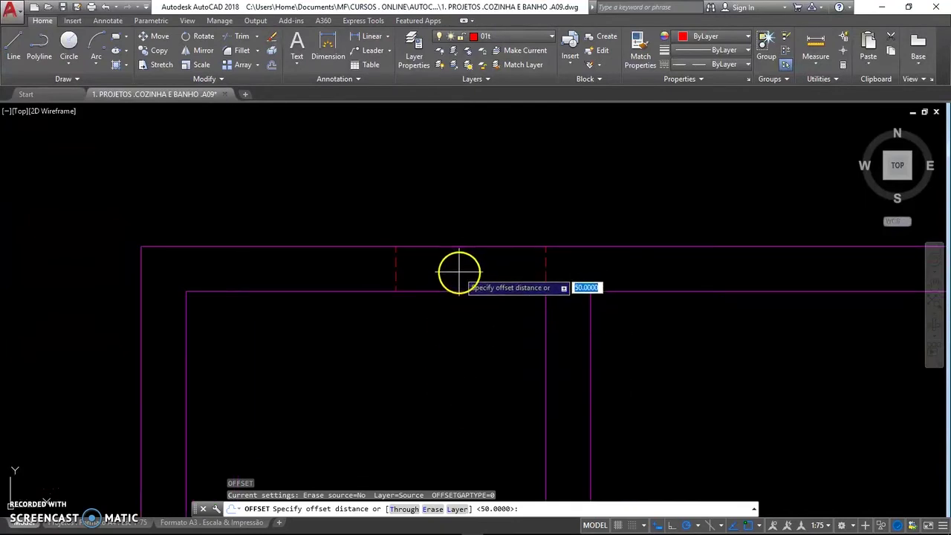
{"action": "type", "text": "6"}
{"action": "key", "text": "Return"}
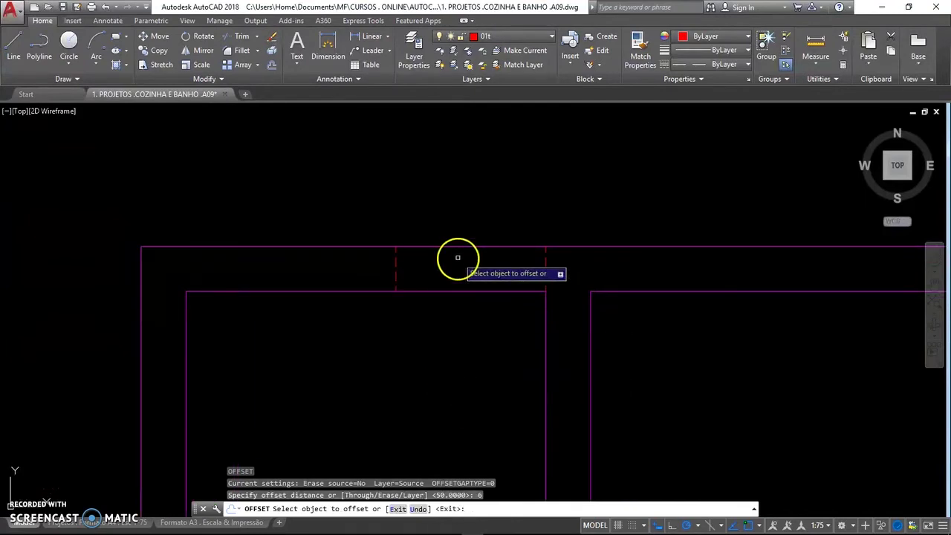
{"action": "left_click", "coordinate": [458, 246]}
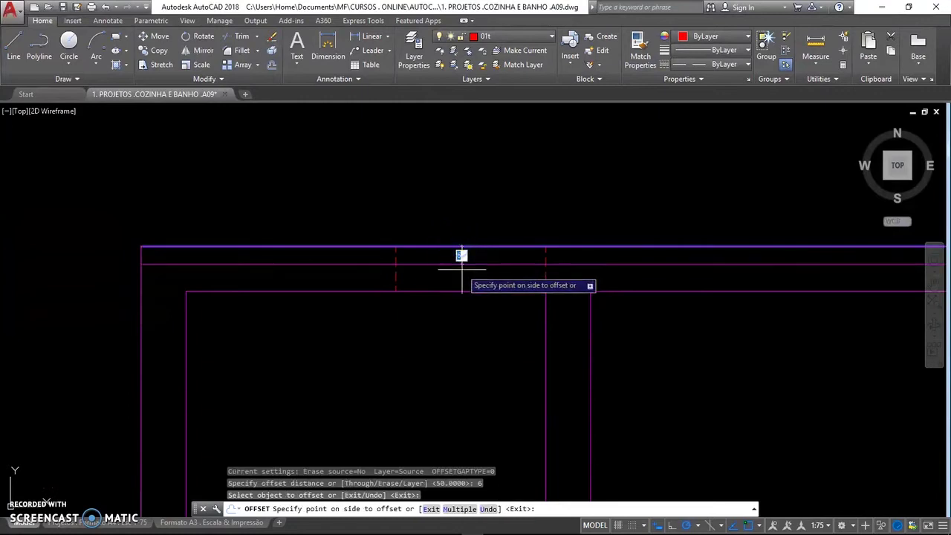
{"action": "left_click", "coordinate": [463, 260]}
{"action": "left_click", "coordinate": [466, 292]}
{"action": "left_click", "coordinate": [467, 280]}
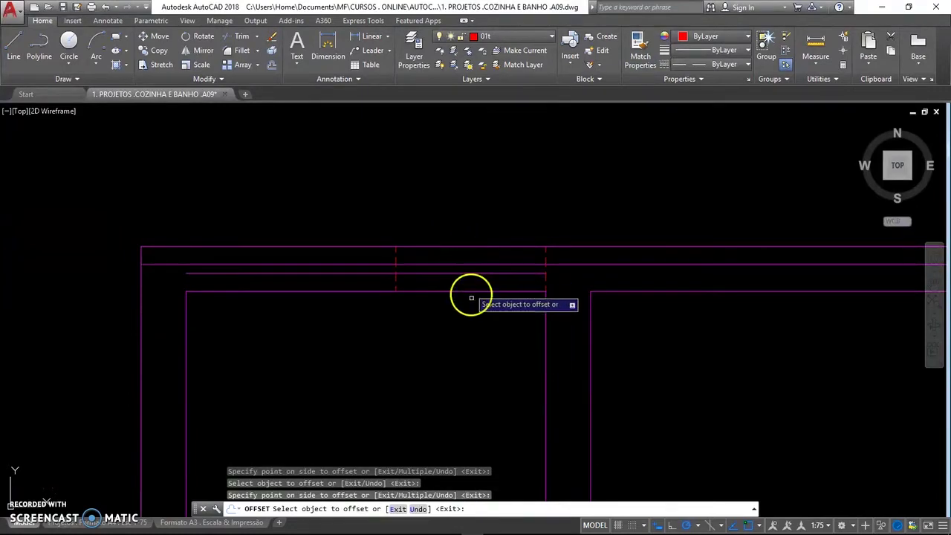
{"action": "key", "text": "Return"}
Offset the middle and right rooms' top edges 6 units upward
{"action": "mouse_move", "coordinate": [480, 318]}
{"action": "middle_mouse_down"}
{"action": "mouse_move", "coordinate": [384, 325]}
{"action": "mouse_move", "coordinate": [305, 315]}
{"action": "middle_mouse_up"}
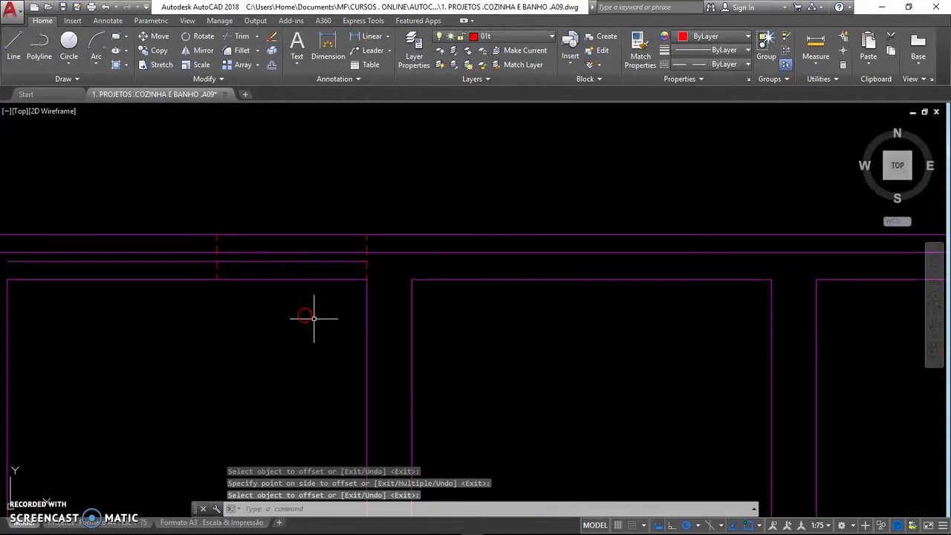
{"action": "key", "text": "Return"}
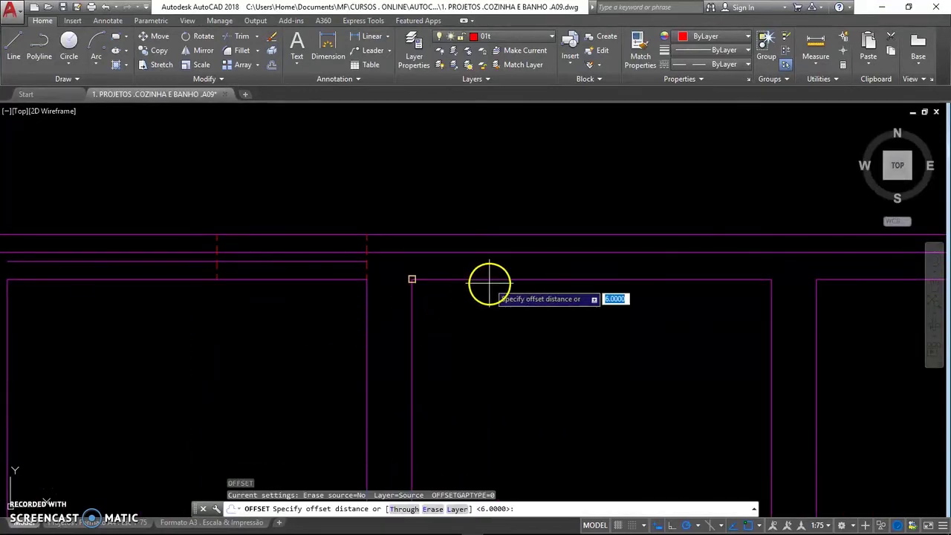
{"action": "key", "text": "Return"}
{"action": "left_click", "coordinate": [491, 280]}
{"action": "left_click", "coordinate": [493, 255]}
{"action": "middle_click_drag", "start_coordinate": [222, 325], "coordinate": [333, 332]}
{"action": "left_click", "coordinate": [612, 287]}
{"action": "left_click", "coordinate": [613, 263]}
Zoom out to show all three rooms and end the offset command
{"action": "scroll", "coordinate": [327, 343], "scroll_direction": "down", "scroll_amount": 2}
{"action": "mouse_move", "coordinate": [327, 339]}
{"action": "middle_mouse_down"}
{"action": "mouse_move", "coordinate": [241, 325]}
{"action": "mouse_move", "coordinate": [314, 319]}
{"action": "mouse_move", "coordinate": [314, 280]}
{"action": "middle_mouse_up"}
{"action": "scroll", "coordinate": [215, 314], "scroll_direction": "up", "scroll_amount": 2}
{"action": "scroll", "coordinate": [267, 340], "scroll_direction": "down", "scroll_amount": 2}
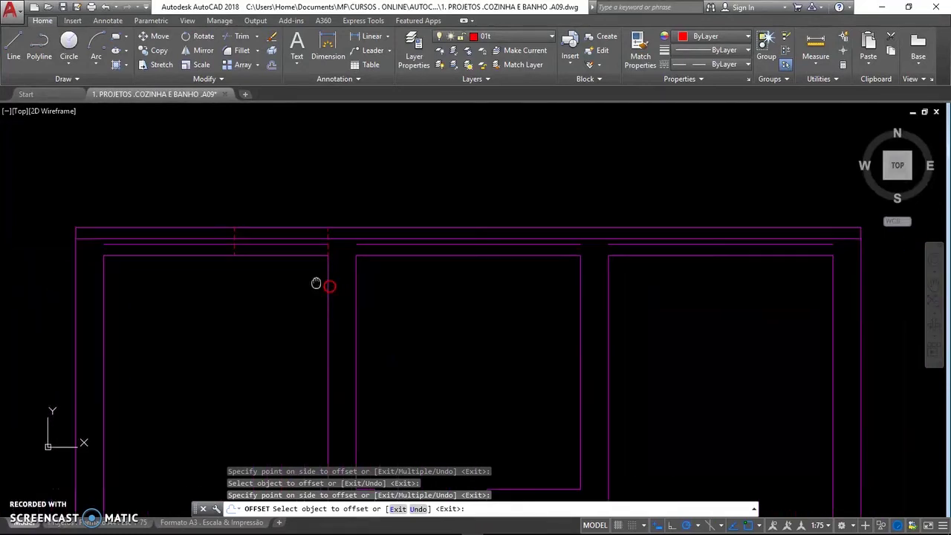
{"action": "left_click", "coordinate": [281, 257]}
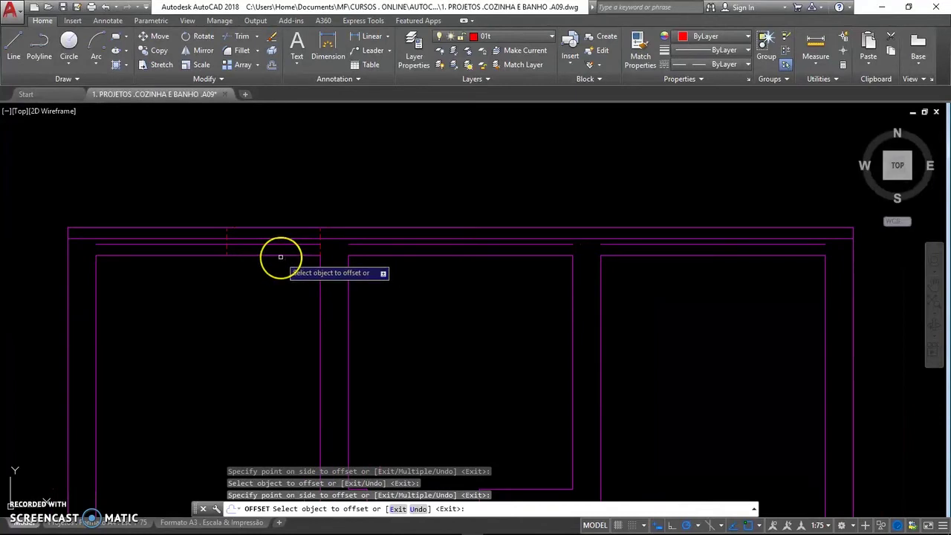
{"action": "key", "text": "Escape"}
{"action": "type", "text": "l"}
{"action": "key", "text": "space"}
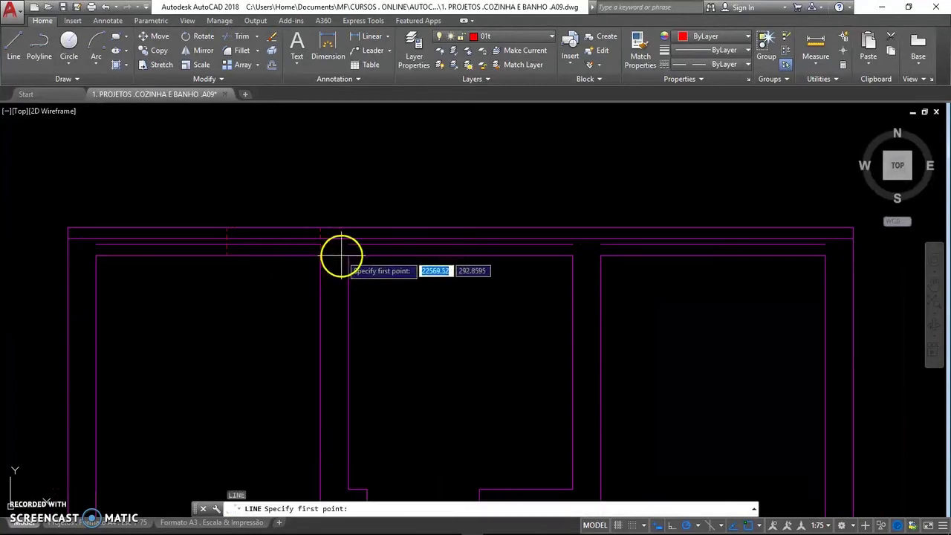
Draw a short line from the wall corner up to the top wall
{"action": "left_click", "coordinate": [601, 255]}
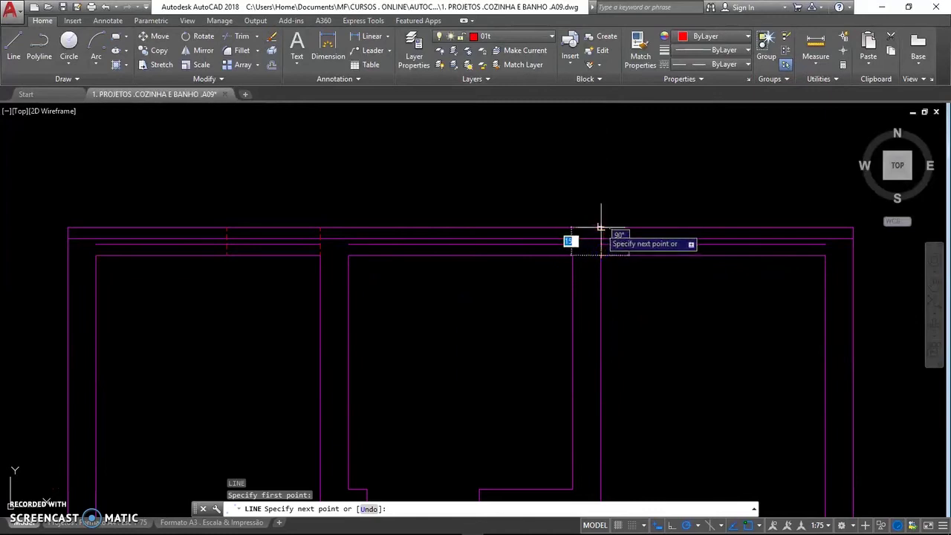
{"action": "left_click", "coordinate": [628, 244]}
{"action": "key", "text": "Return"}
{"action": "scroll", "coordinate": [626, 261], "scroll_direction": "up", "scroll_amount": 2}
{"action": "scroll", "coordinate": [637, 248], "scroll_direction": "up", "scroll_amount": 2}
{"action": "scroll", "coordinate": [577, 291], "scroll_direction": "up", "scroll_amount": 1}
Start and cancel an offset and a line without changing the drawing
{"action": "type", "text": "o"}
{"action": "key", "text": "Return"}
{"action": "left_click", "coordinate": [471, 240]}
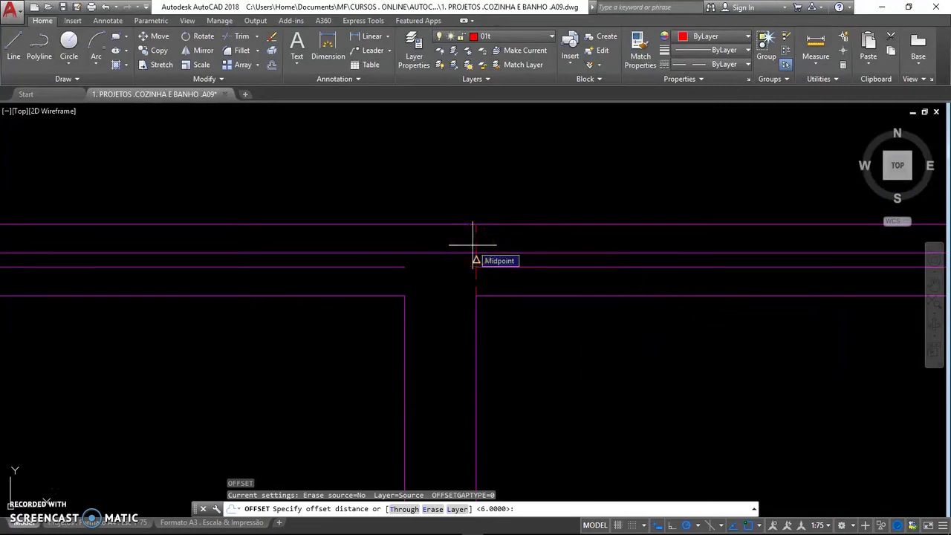
{"action": "key", "text": "Escape"}
{"action": "left_click", "coordinate": [477, 249]}
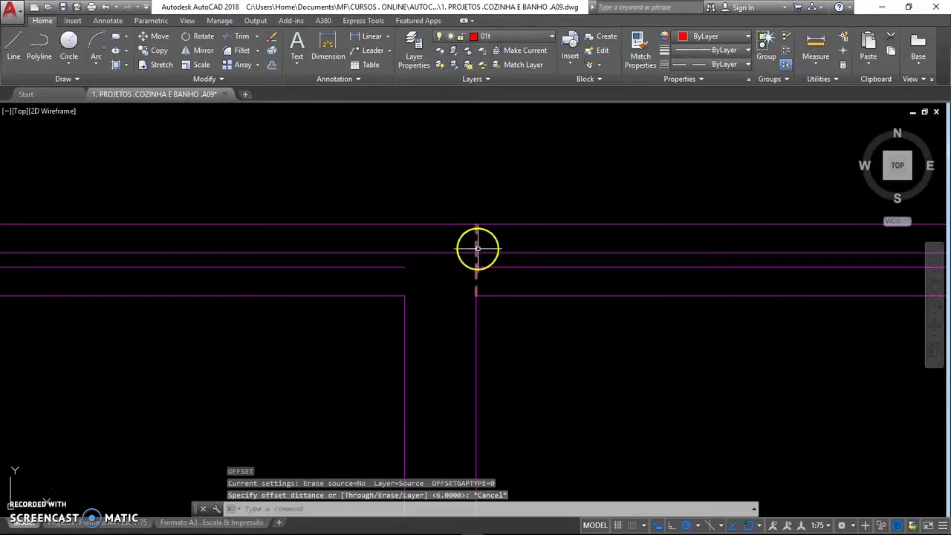
{"action": "type", "text": "l"}
{"action": "key", "text": "Return"}
{"action": "type", "text": "50"}
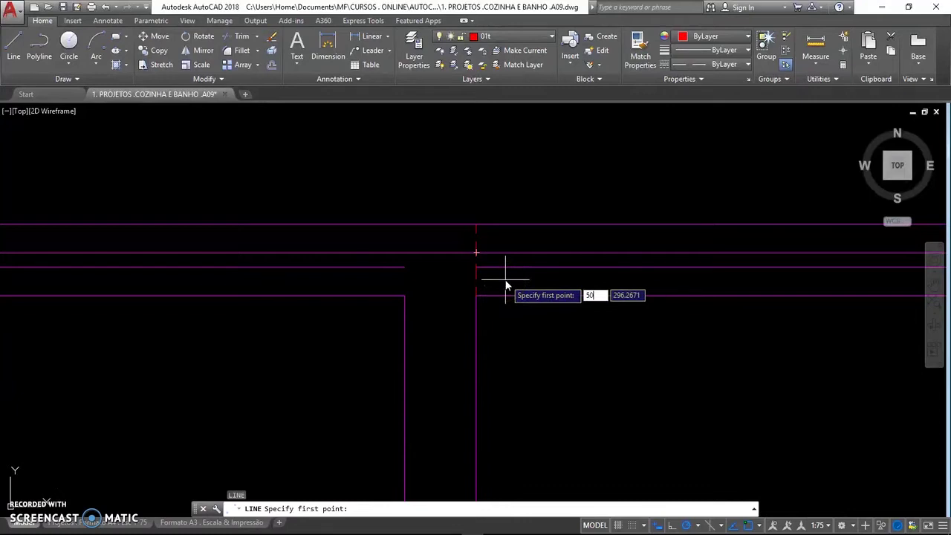
{"action": "key", "text": "Return"}
{"action": "key", "text": "Escape"}
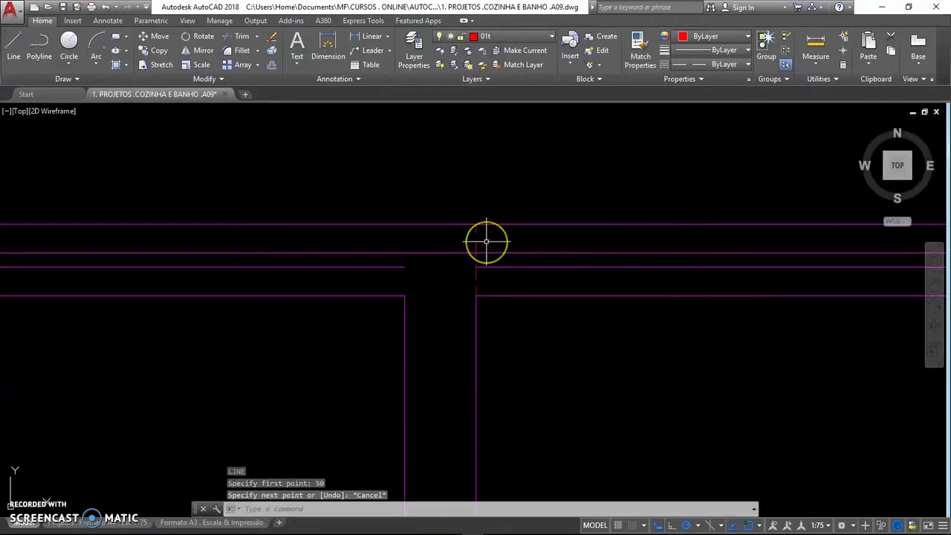
Offset the dashed red window edge 50 units to the right
{"action": "type", "text": "o"}
{"action": "key", "text": "Return"}
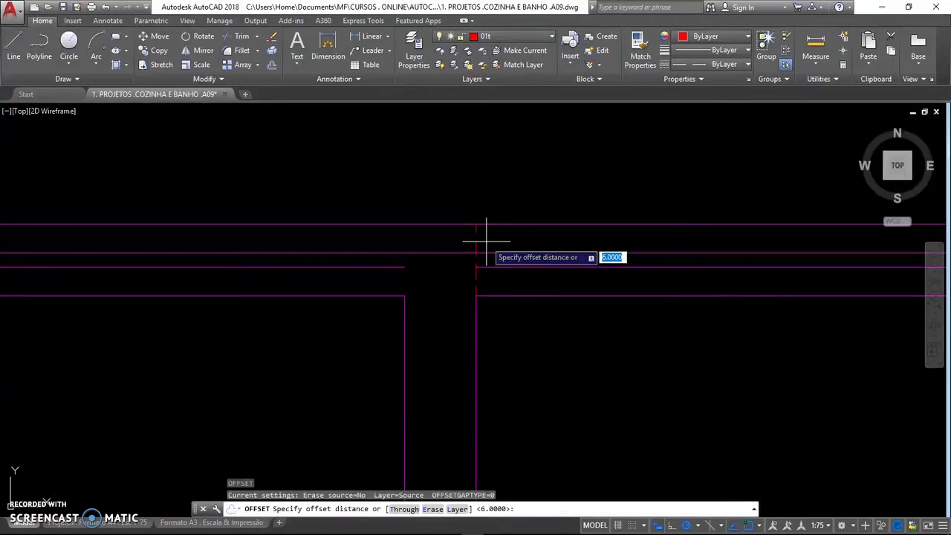
{"action": "type", "text": "0"}
{"action": "key", "text": "Return"}
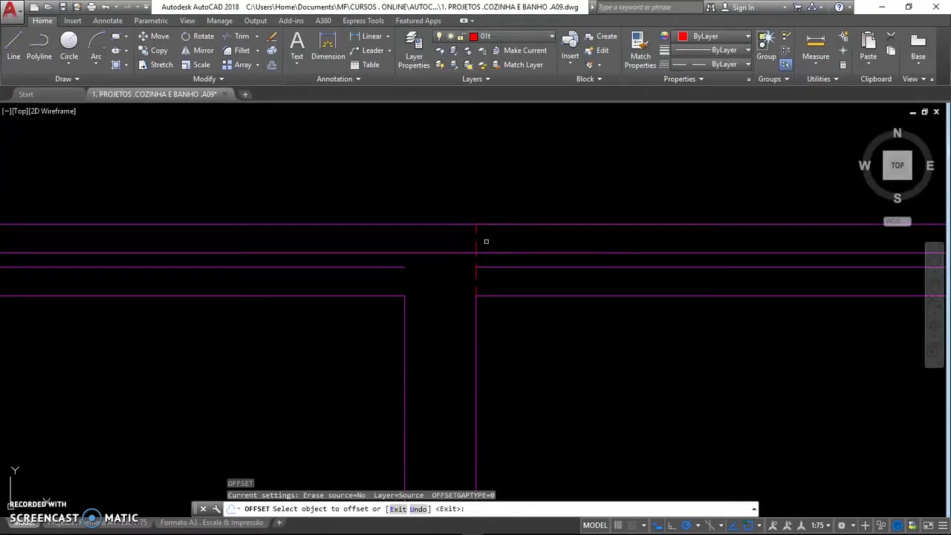
{"action": "left_click", "coordinate": [477, 235]}
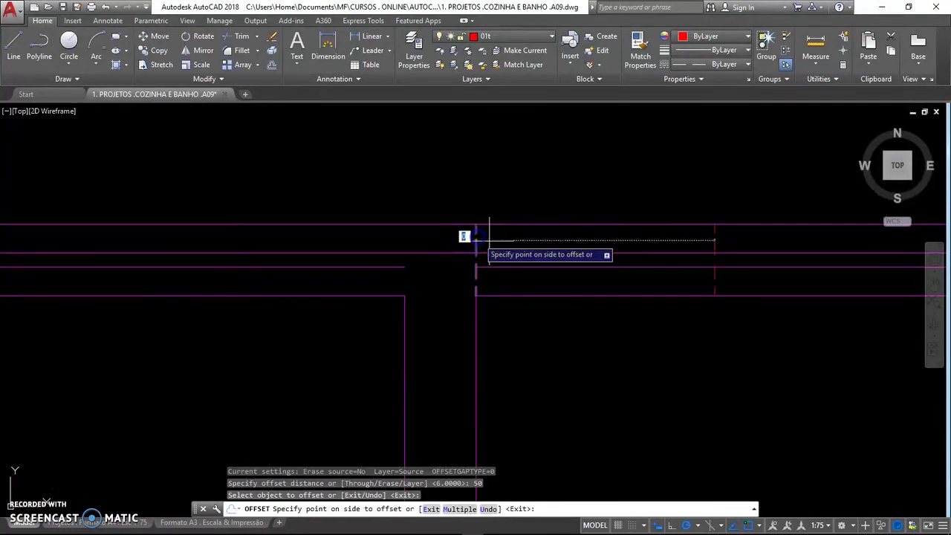
{"action": "left_click", "coordinate": [617, 250]}
{"action": "scroll", "coordinate": [572, 319], "scroll_direction": "down", "scroll_amount": 2}
{"action": "scroll", "coordinate": [378, 314], "scroll_direction": "up", "scroll_amount": 1}
{"action": "scroll", "coordinate": [465, 265], "scroll_direction": "down", "scroll_amount": 1}
{"action": "middle_click_drag", "start_coordinate": [529, 268], "coordinate": [482, 257]}
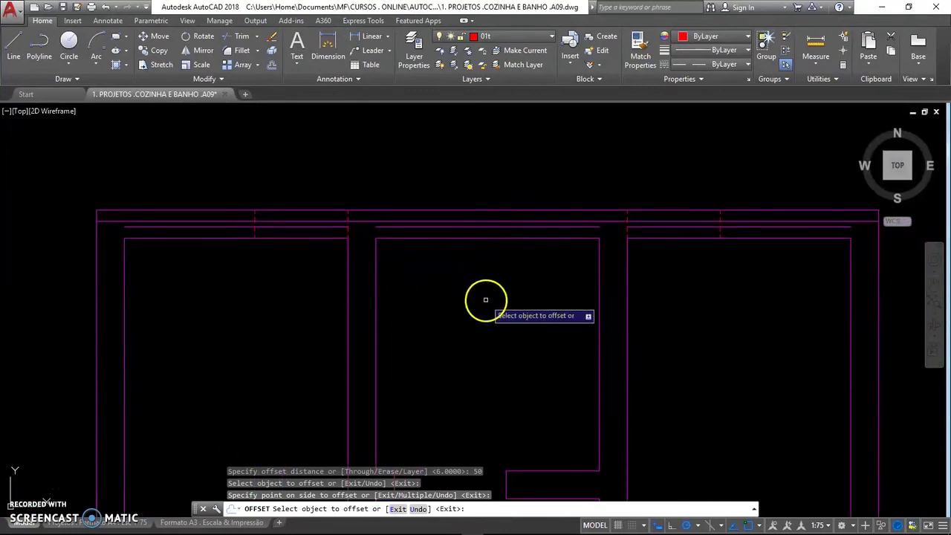
{"action": "key", "text": "Return"}
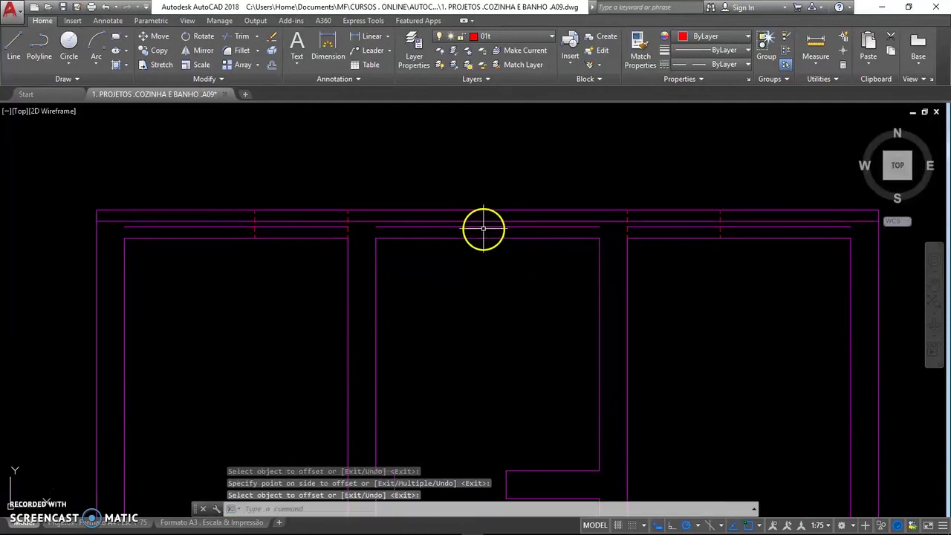
Draw a short vertical line across the top wall above the middle room
{"action": "scroll", "coordinate": [482, 226], "scroll_direction": "up", "scroll_amount": 2}
{"action": "middle_click_drag", "start_coordinate": [483, 229], "coordinate": [483, 277]}
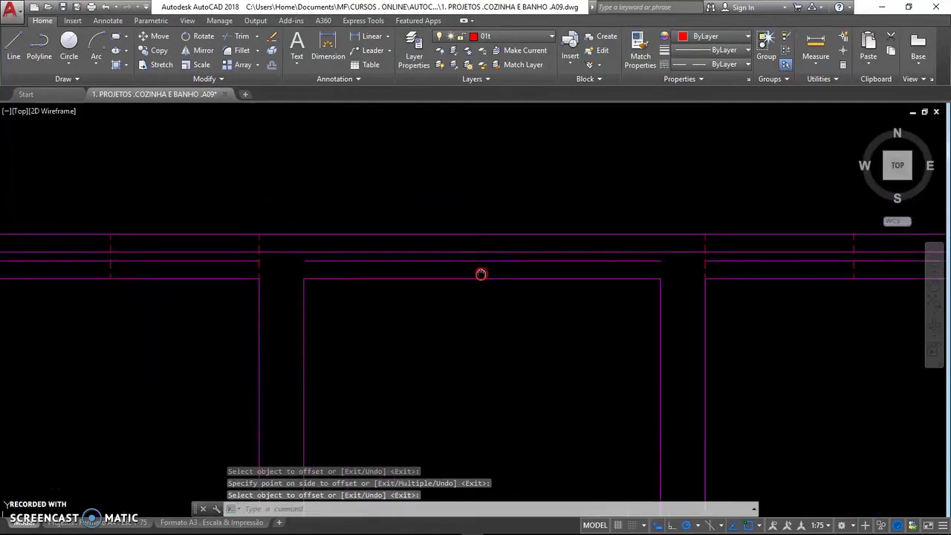
{"action": "type", "text": "l"}
{"action": "key", "text": "Return"}
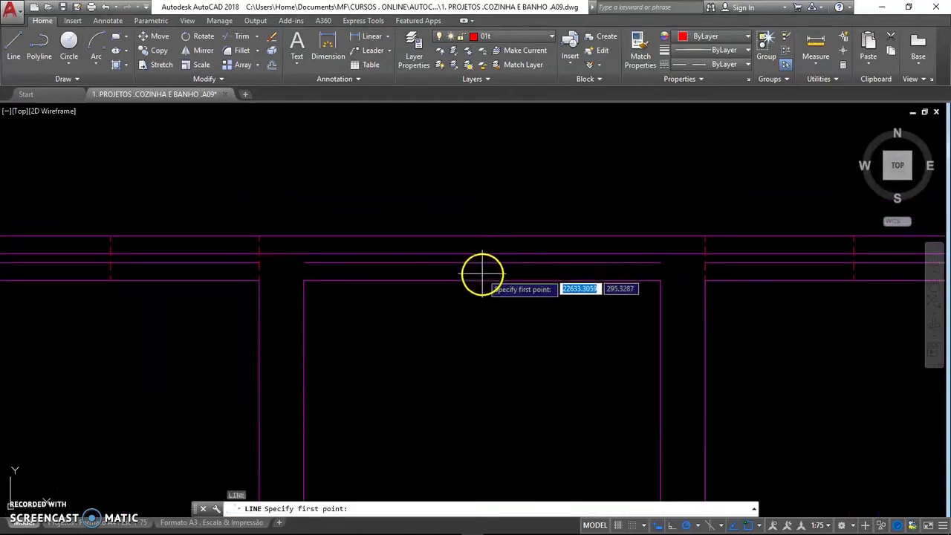
{"action": "left_click", "coordinate": [482, 281]}
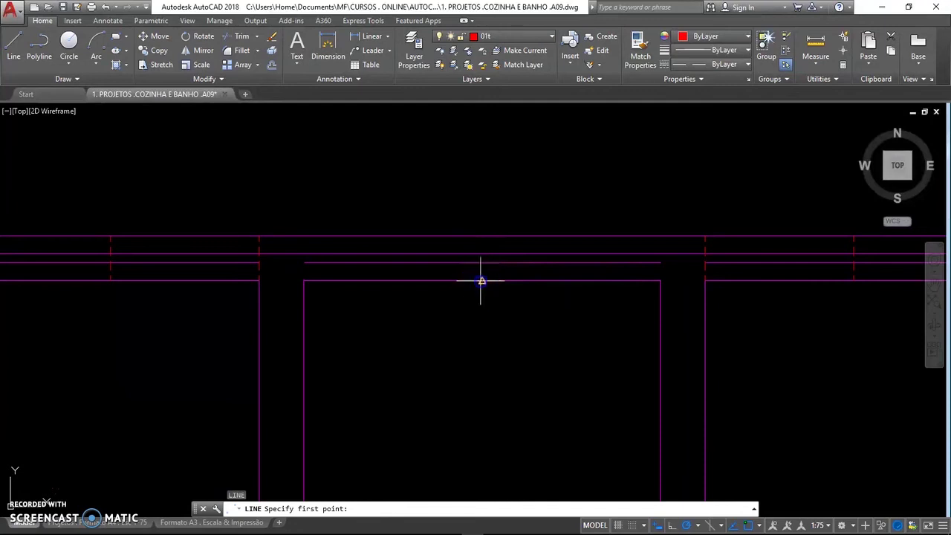
{"action": "left_click", "coordinate": [482, 236]}
{"action": "key", "text": "Return"}
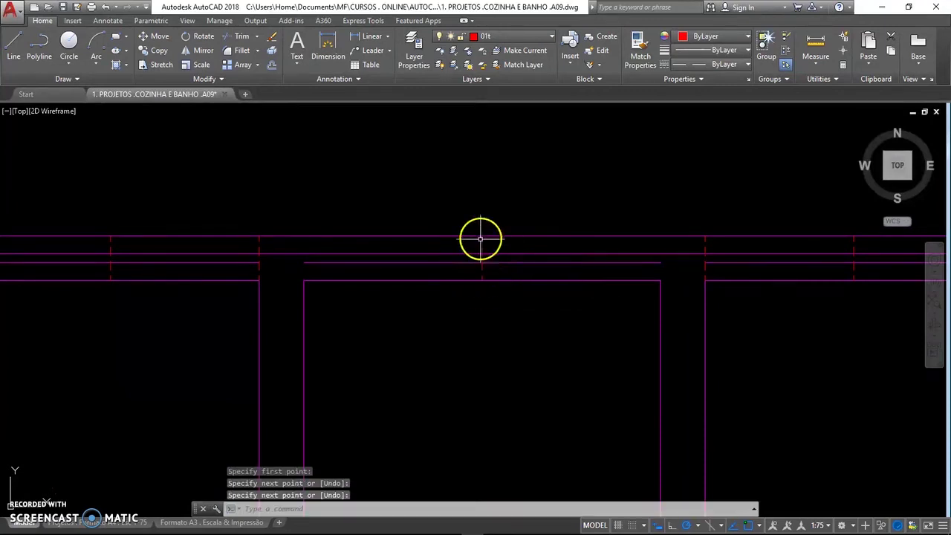
Offset the vertical line 25 units to each side and erase the unwanted copy
{"action": "type", "text": "o"}
{"action": "key", "text": "Return"}
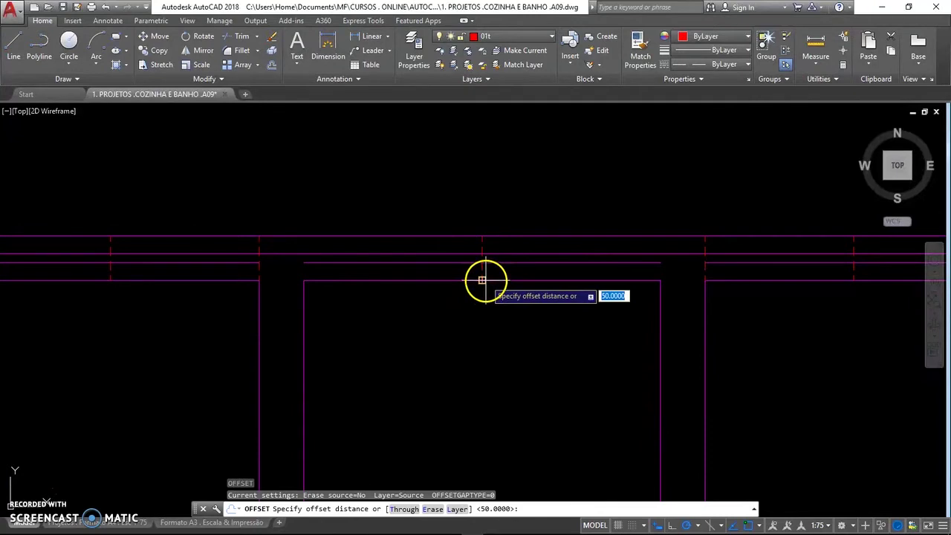
{"action": "type", "text": "25"}
{"action": "key", "text": "Return"}
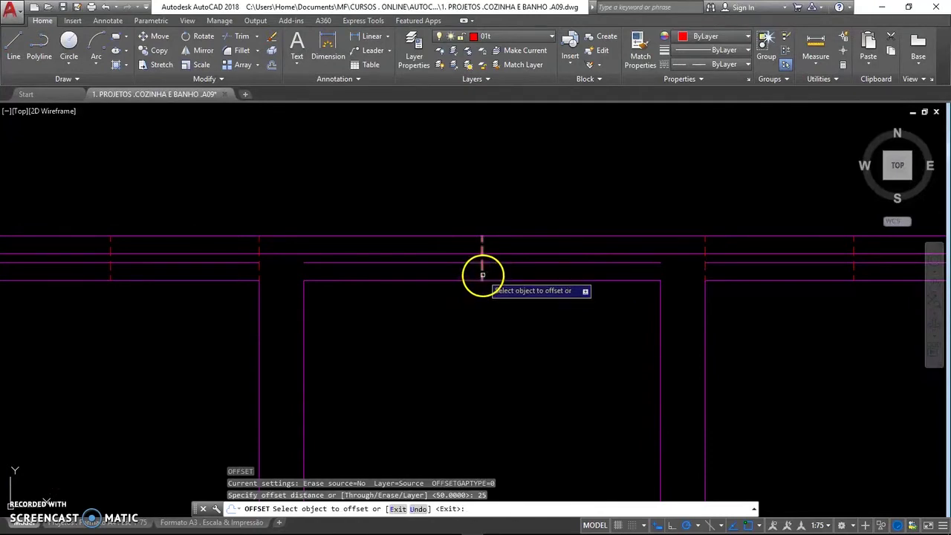
{"action": "left_click", "coordinate": [482, 274]}
{"action": "left_click", "coordinate": [445, 271]}
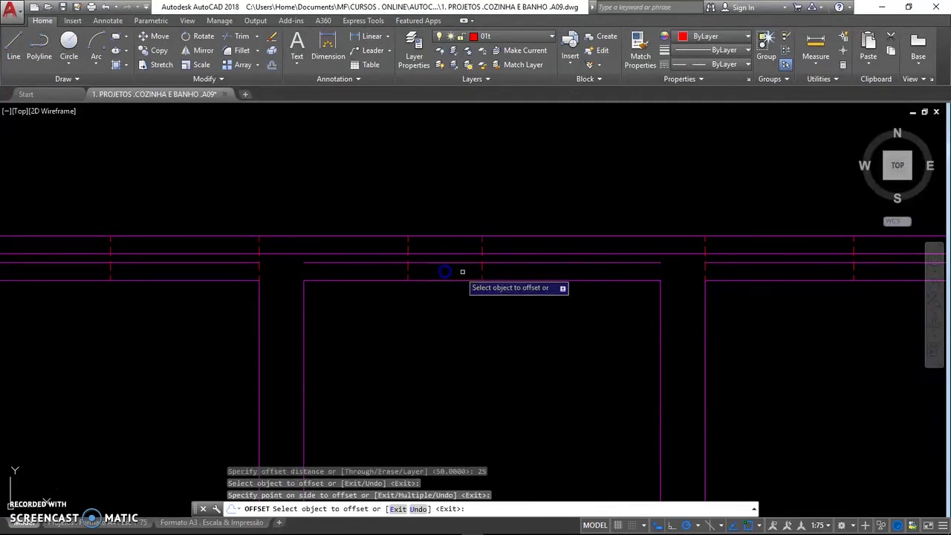
{"action": "left_click", "coordinate": [482, 266]}
{"action": "left_click", "coordinate": [520, 268]}
{"action": "key", "text": "Return"}
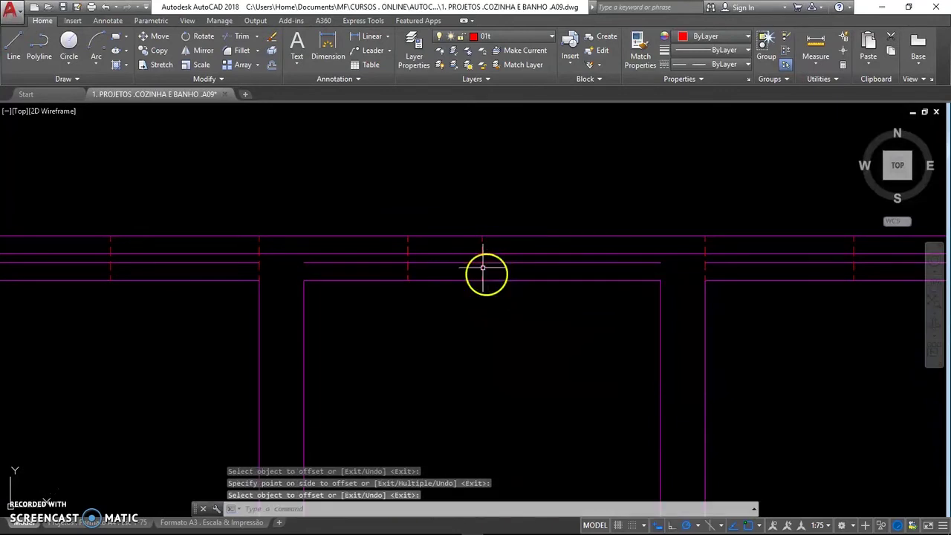
{"action": "key", "text": "Escape"}
{"action": "left_click", "coordinate": [407, 248]}
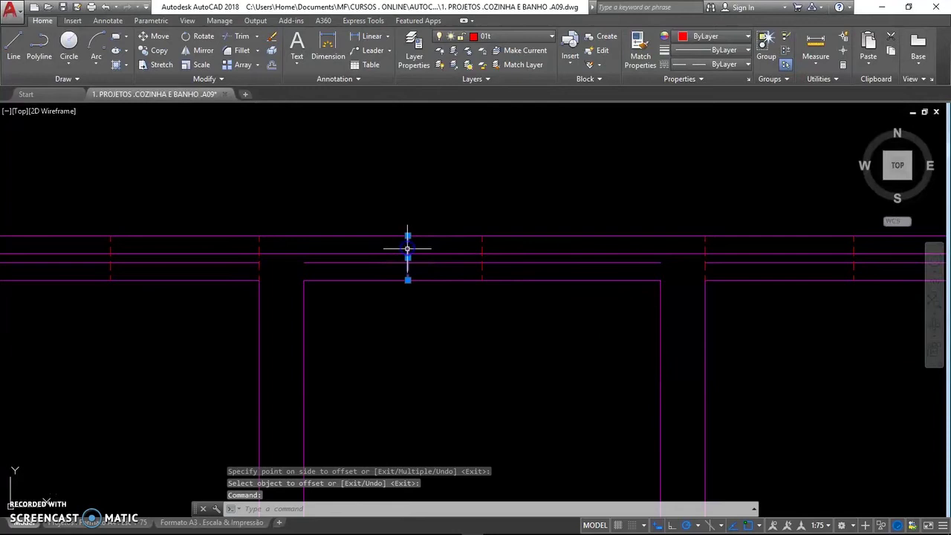
{"action": "key", "text": "Delete"}
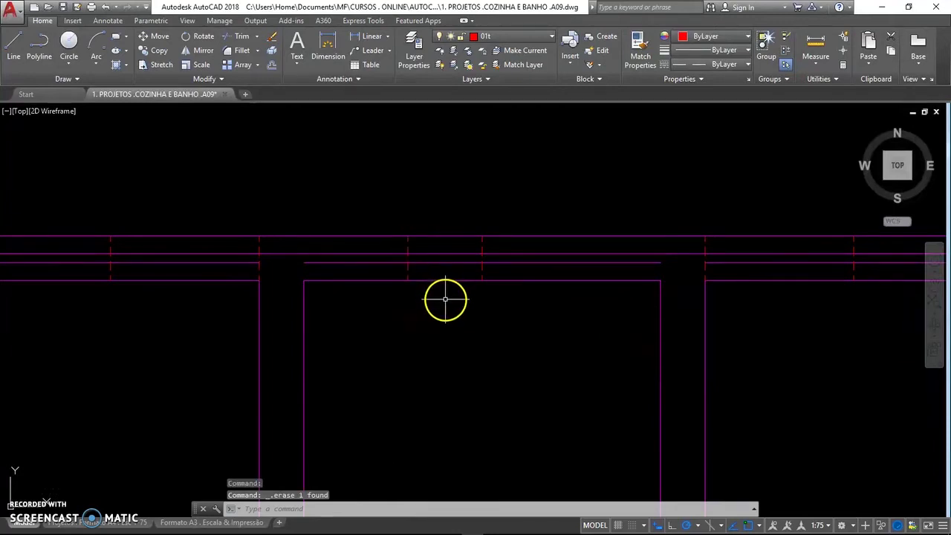
Offset the short vertical line 25 units upward
{"action": "type", "text": "o"}
{"action": "key", "text": "Return"}
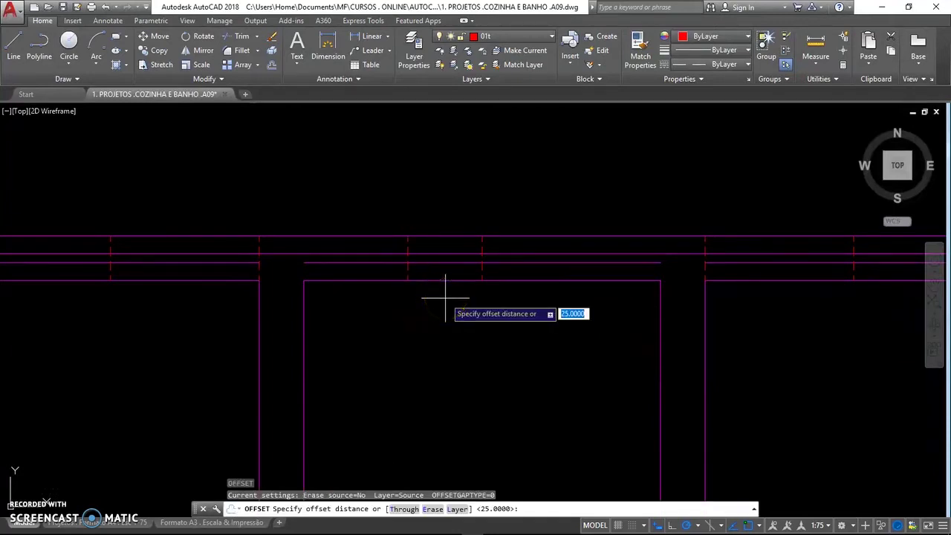
{"action": "right_click", "coordinate": [487, 268]}
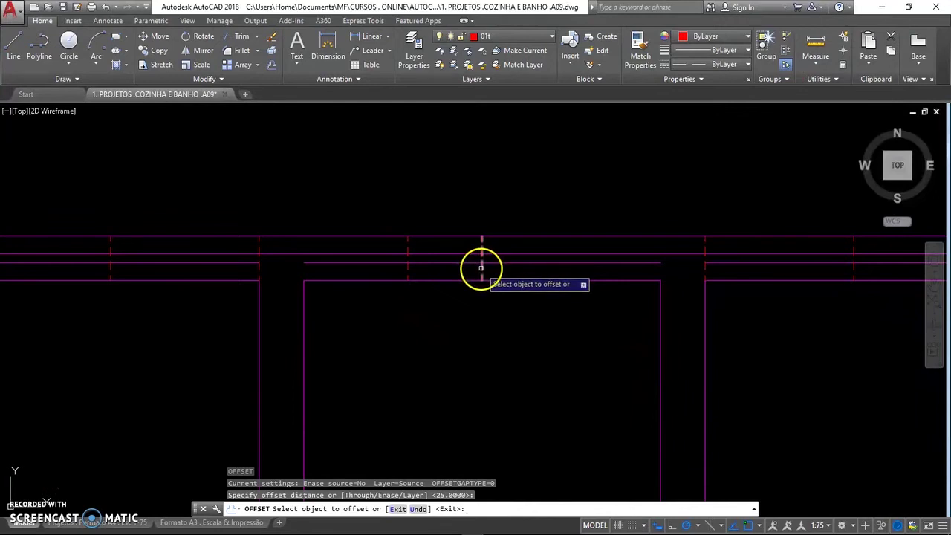
{"action": "left_click", "coordinate": [481, 268]}
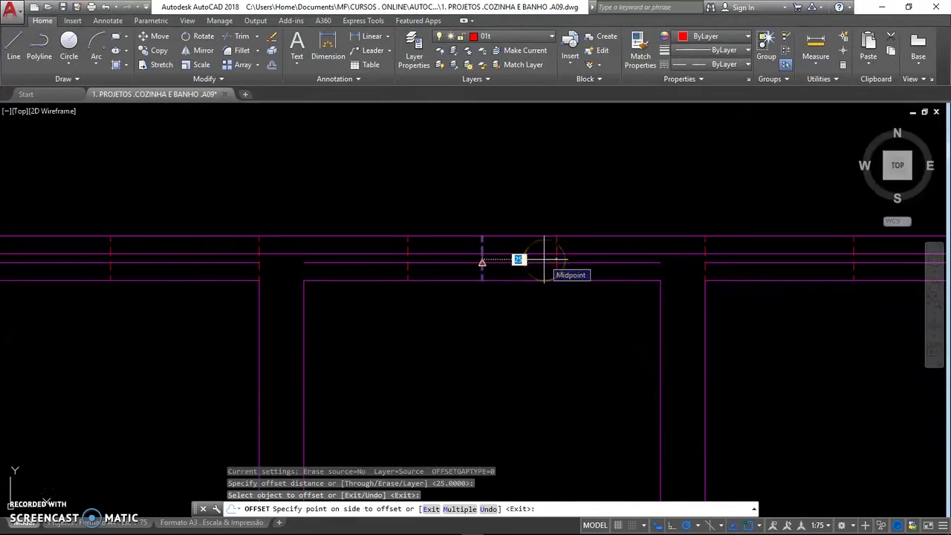
{"action": "left_click_drag", "start_coordinate": [544, 259], "coordinate": [419, 273]}
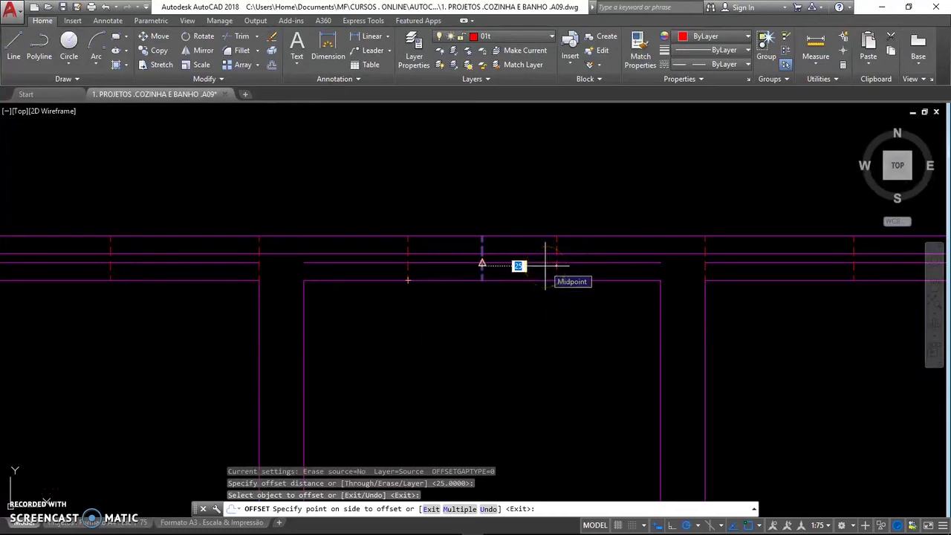
{"action": "left_click", "coordinate": [758, 526]}
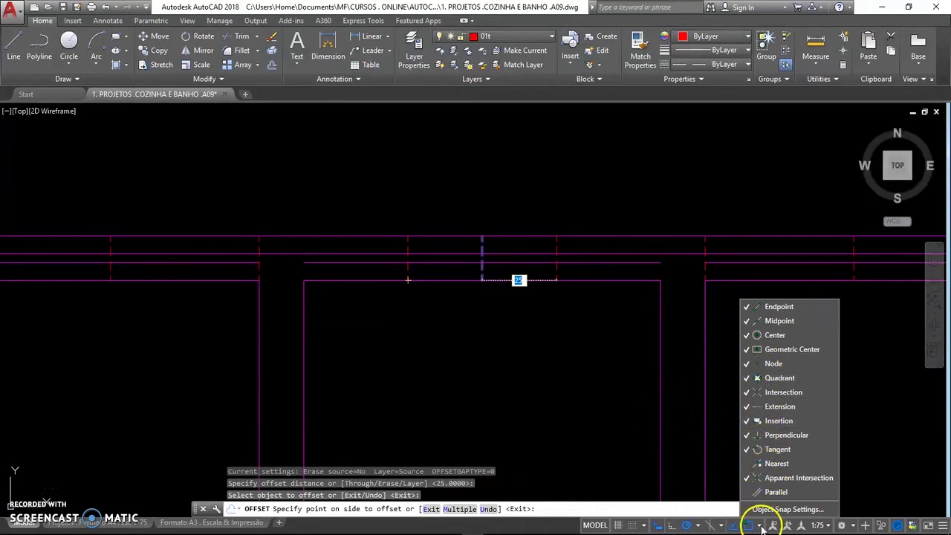
{"action": "left_click", "coordinate": [761, 526]}
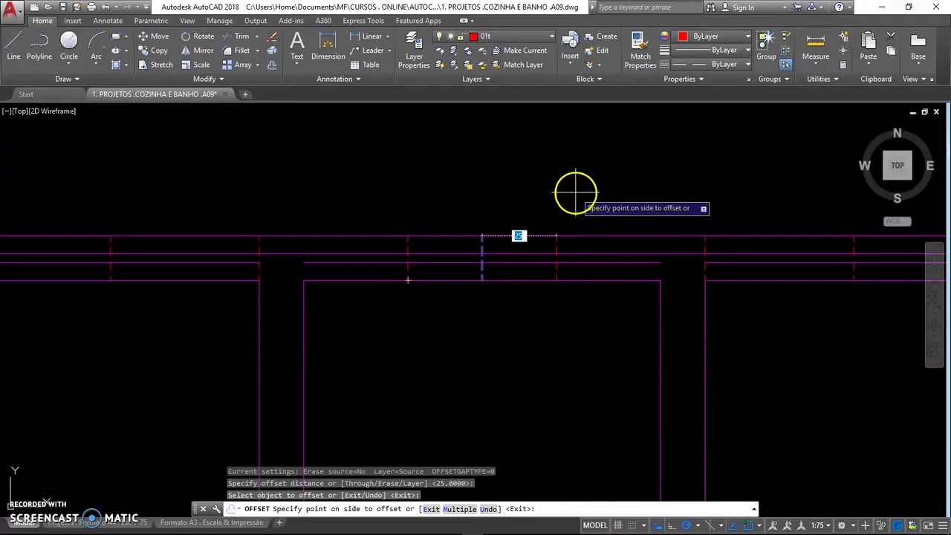
{"action": "left_click", "coordinate": [576, 193]}
{"action": "key", "text": "Return"}
Erase the stray short vertical line on the top wall
{"action": "right_click", "coordinate": [482, 242]}
{"action": "left_click", "coordinate": [482, 242]}
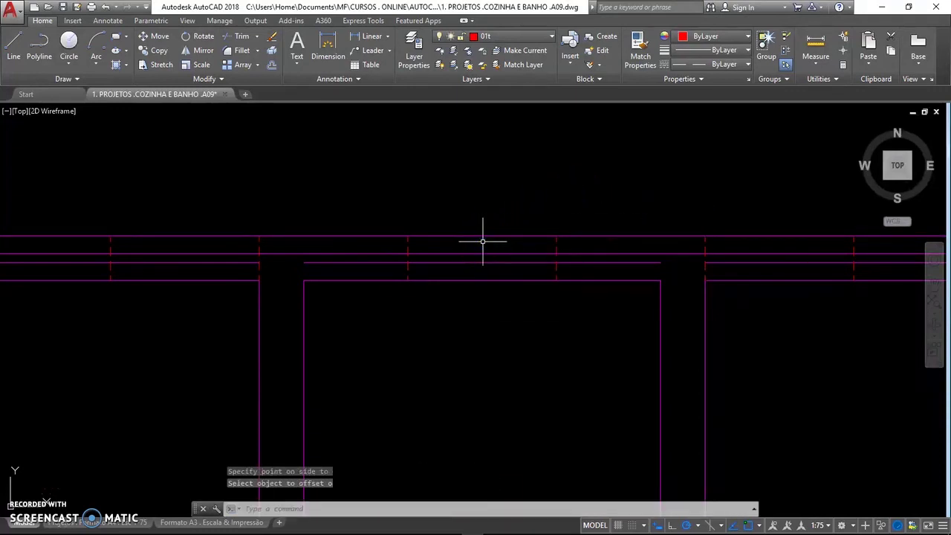
{"action": "key", "text": "Delete"}
{"action": "scroll", "coordinate": [483, 323], "scroll_direction": "down", "scroll_amount": 2}
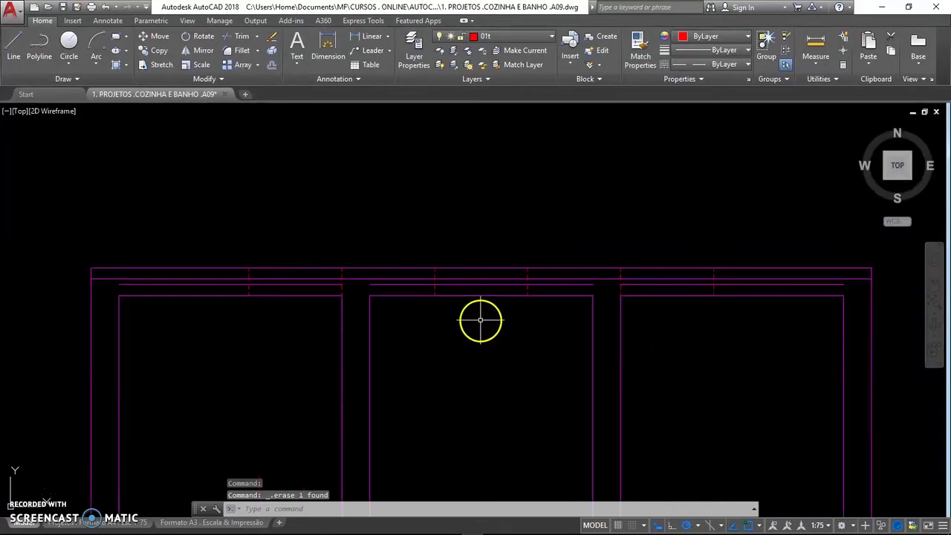
{"action": "middle_click_drag", "start_coordinate": [477, 339], "coordinate": [439, 300]}
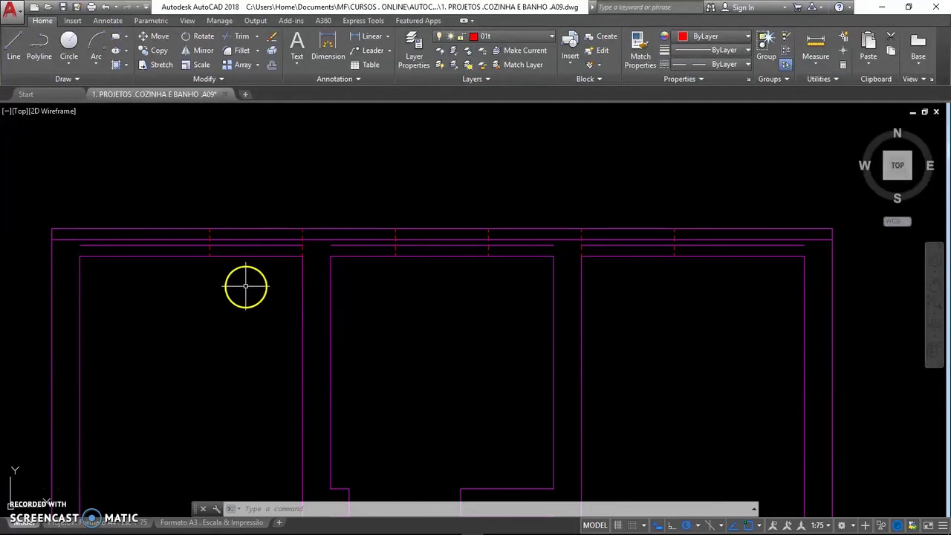
{"action": "left_click", "coordinate": [239, 247]}
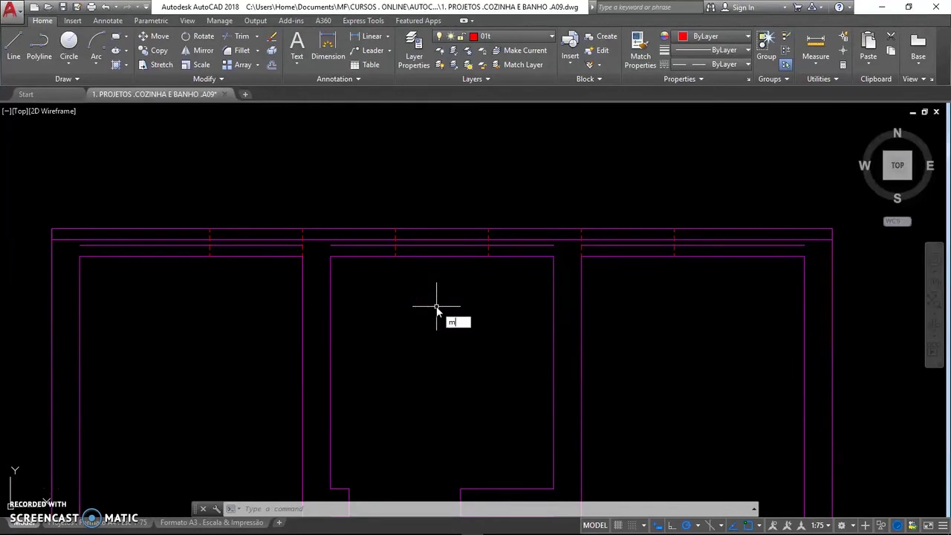
Copy the red dashed style from the existing window mark onto the top-wall window lines with MATCHPROP
{"action": "type", "text": "a"}
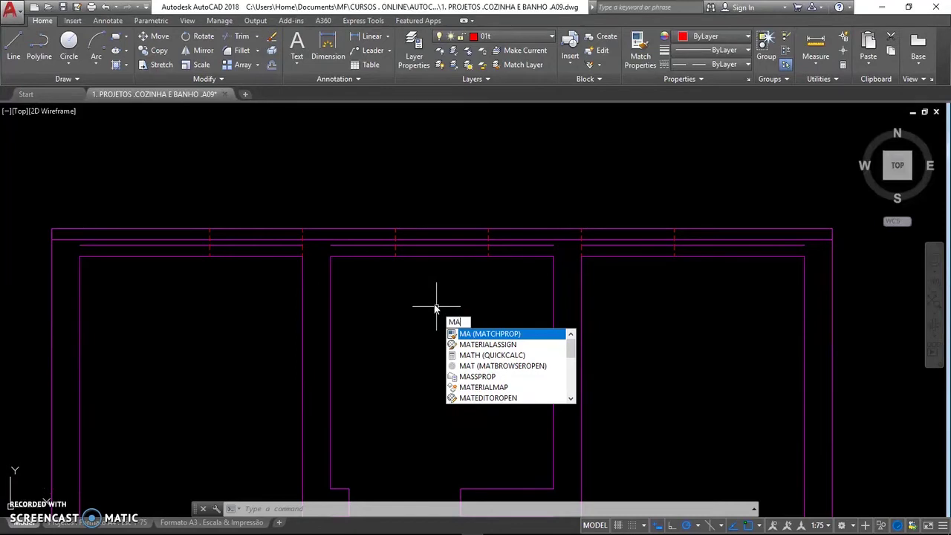
{"action": "key", "text": "Return"}
{"action": "scroll", "coordinate": [398, 242], "scroll_direction": "up", "scroll_amount": 4}
{"action": "scroll", "coordinate": [417, 262], "scroll_direction": "down", "scroll_amount": 2}
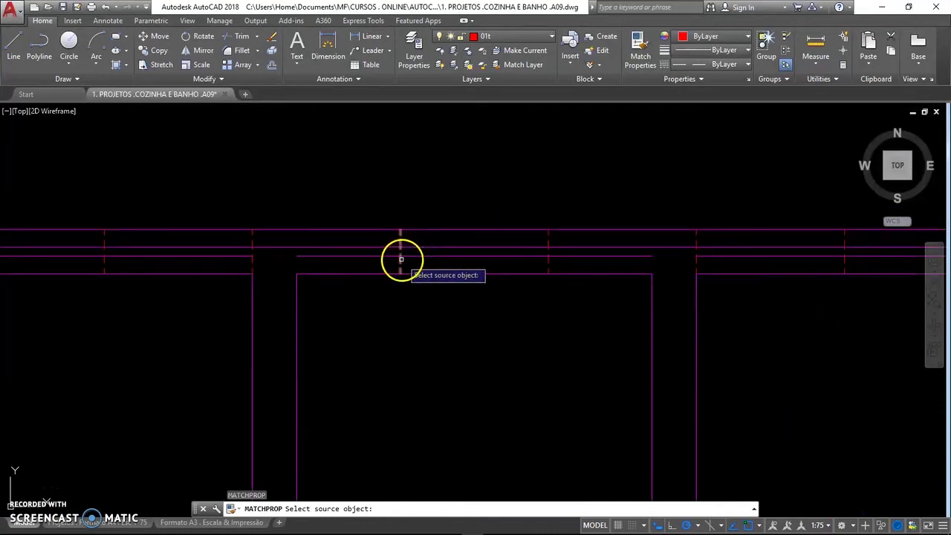
{"action": "left_click", "coordinate": [399, 259]}
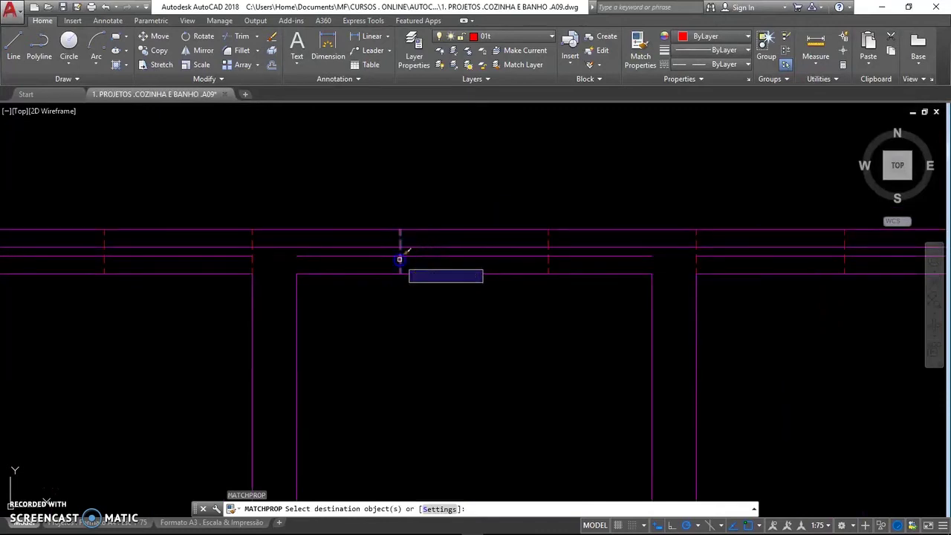
{"action": "left_click", "coordinate": [474, 265]}
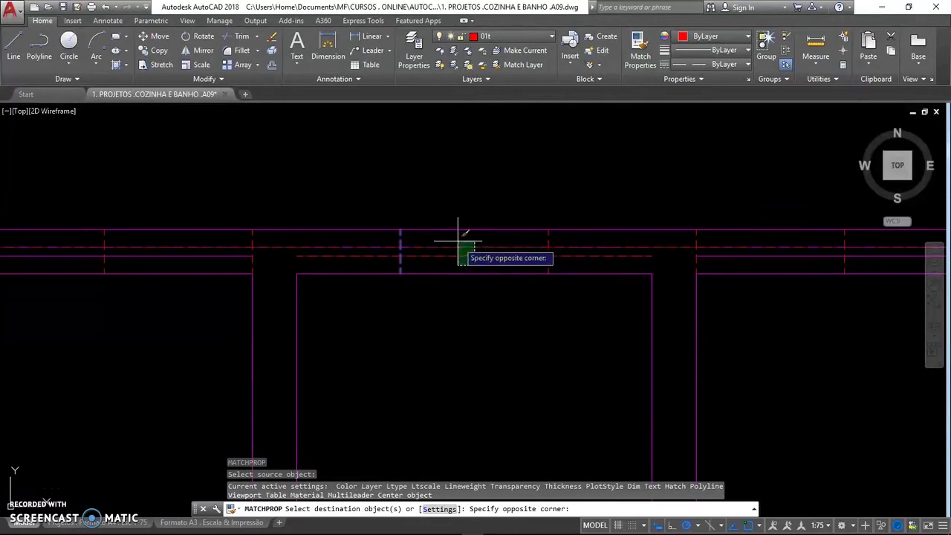
{"action": "left_click", "coordinate": [458, 240]}
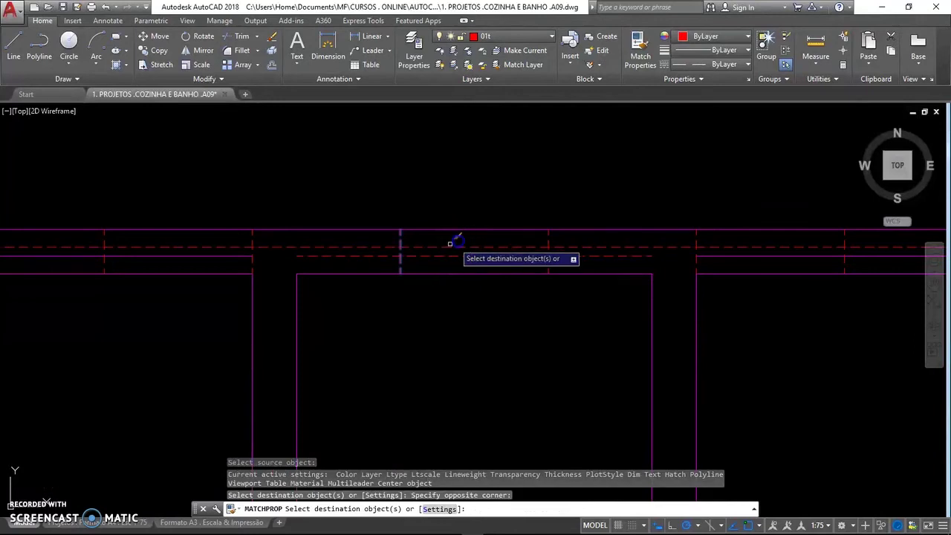
{"action": "left_click", "coordinate": [248, 253]}
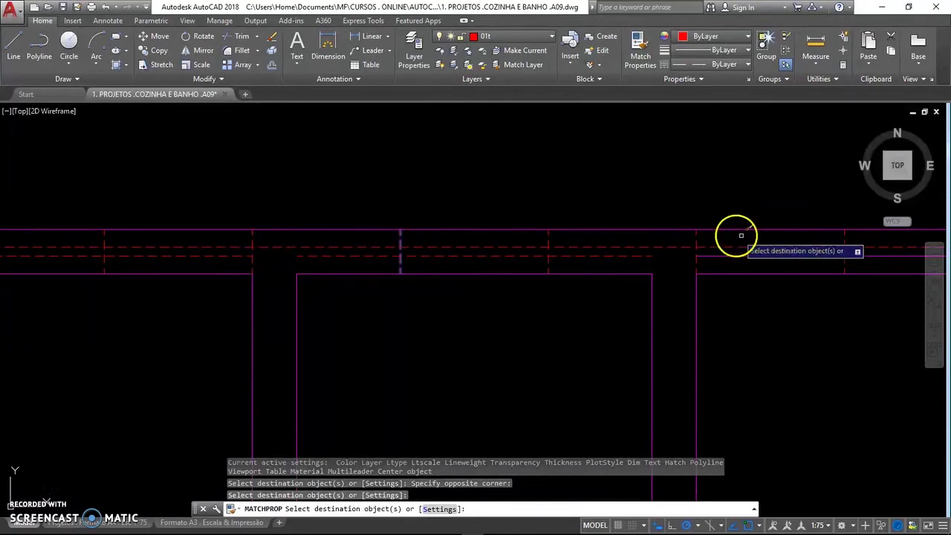
Restyle the window lines near the right wall red dashed too, finishing the property match
{"action": "left_click", "coordinate": [773, 260]}
{"action": "left_click", "coordinate": [767, 248]}
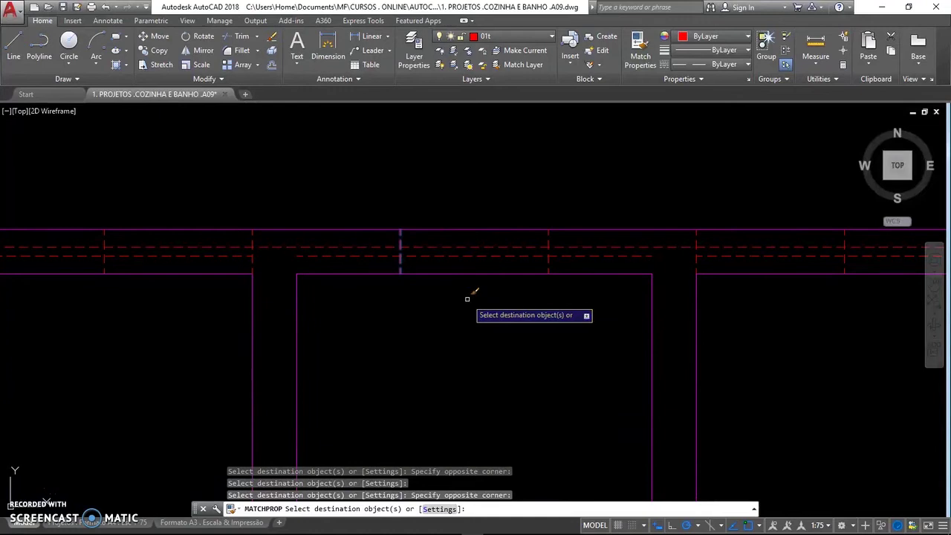
{"action": "scroll", "coordinate": [499, 311], "scroll_direction": "down", "scroll_amount": 2}
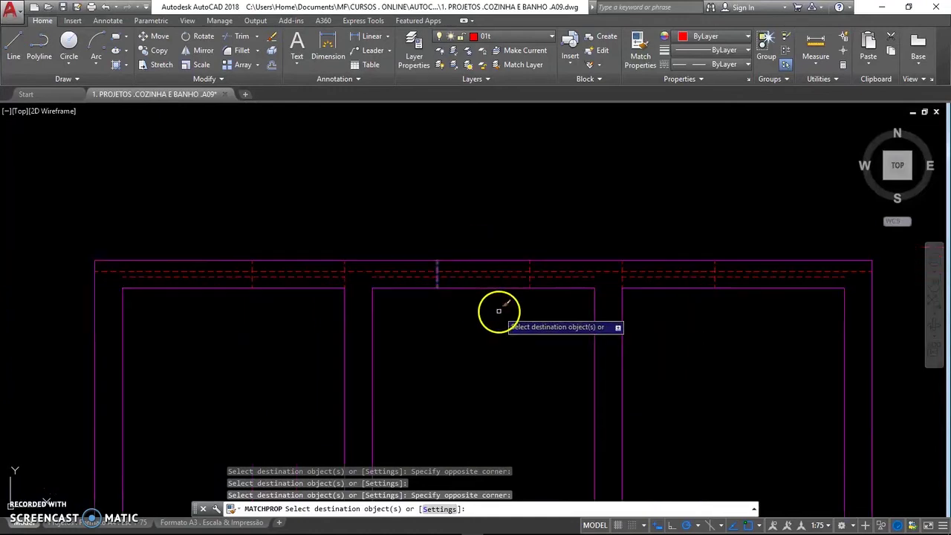
{"action": "middle_click_drag", "start_coordinate": [494, 315], "coordinate": [480, 283]}
{"action": "key", "text": "Return"}
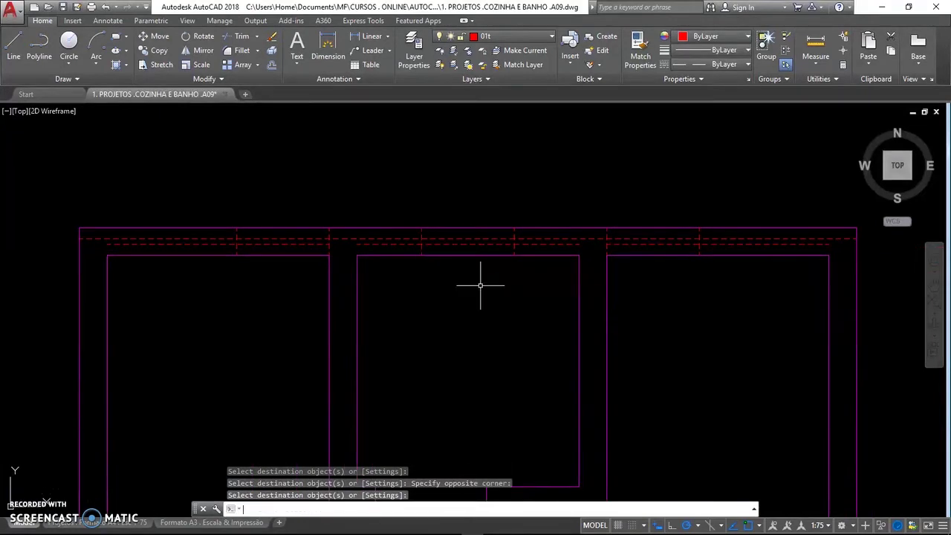
{"action": "left_click", "coordinate": [459, 327]}
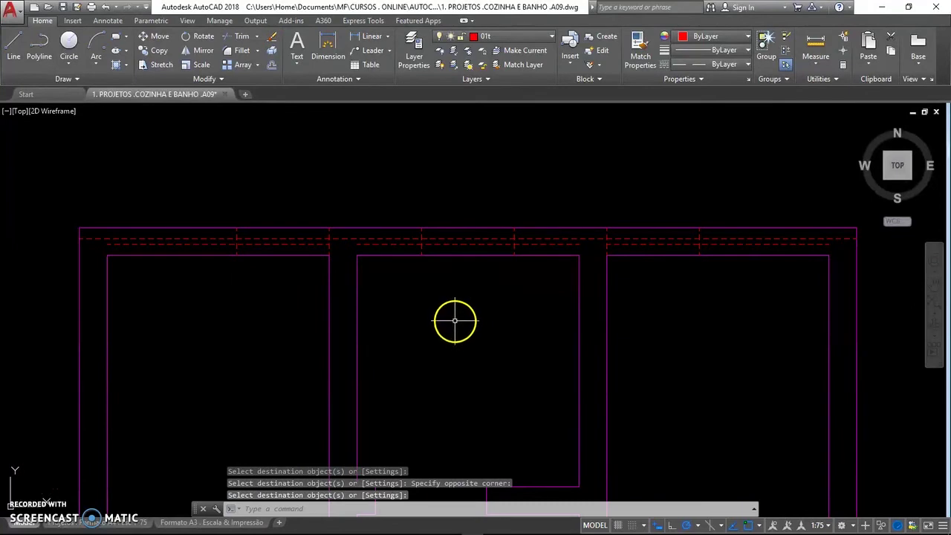
Trim the window lines back at the left wall and above the first partition
{"action": "type", "text": "tr"}
{"action": "key", "text": "Return"}
{"action": "key", "text": "Return"}
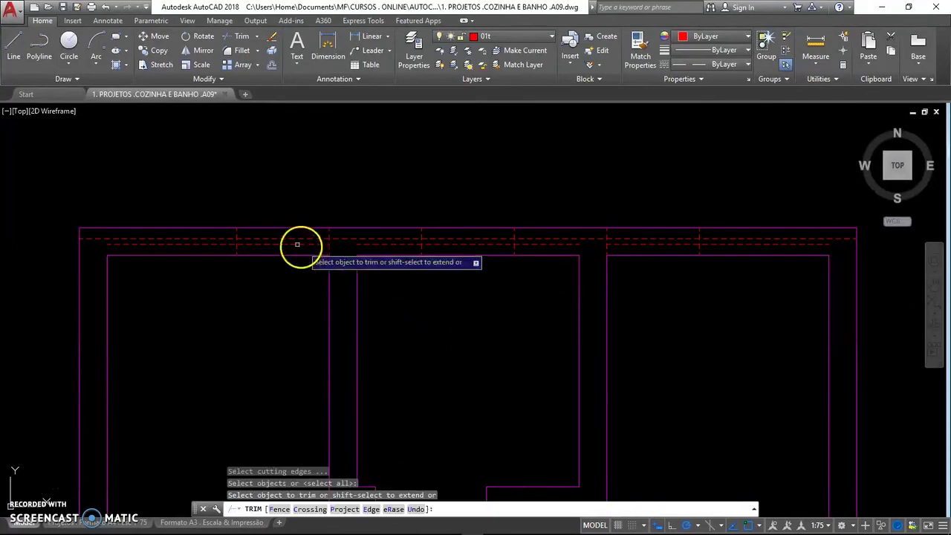
{"action": "left_click", "coordinate": [215, 248]}
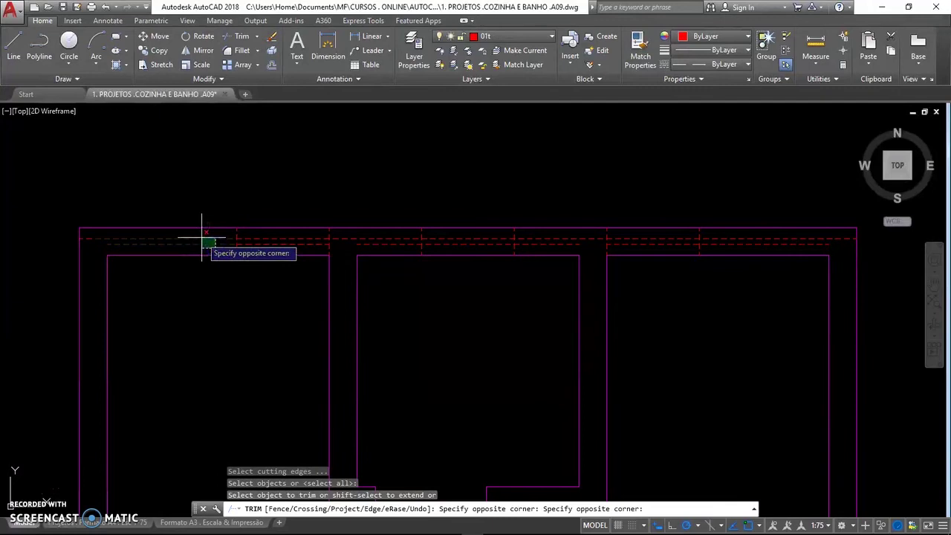
{"action": "left_click", "coordinate": [202, 236]}
{"action": "left_click", "coordinate": [397, 248]}
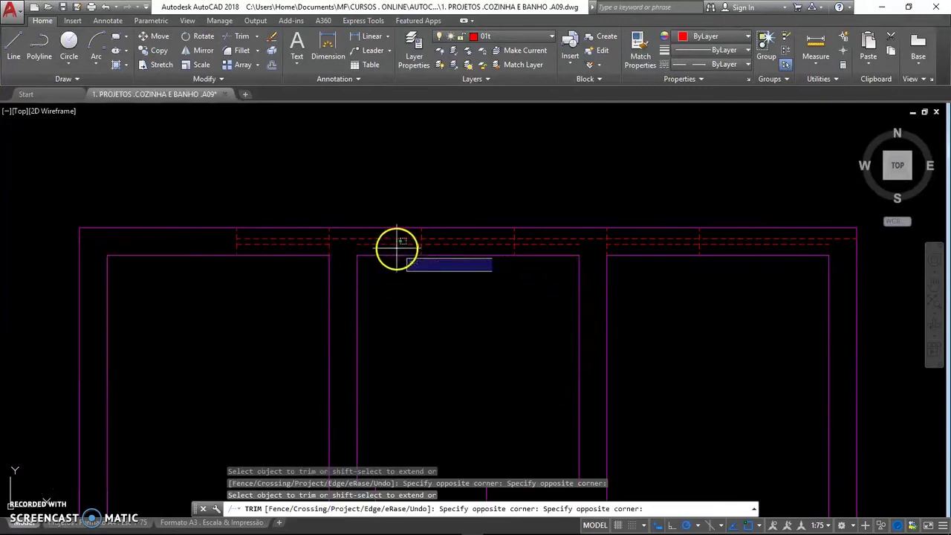
{"action": "left_click", "coordinate": [376, 235]}
Trim the window lines above the second partition and at the right wall, leaving three windows
{"action": "left_click", "coordinate": [562, 248]}
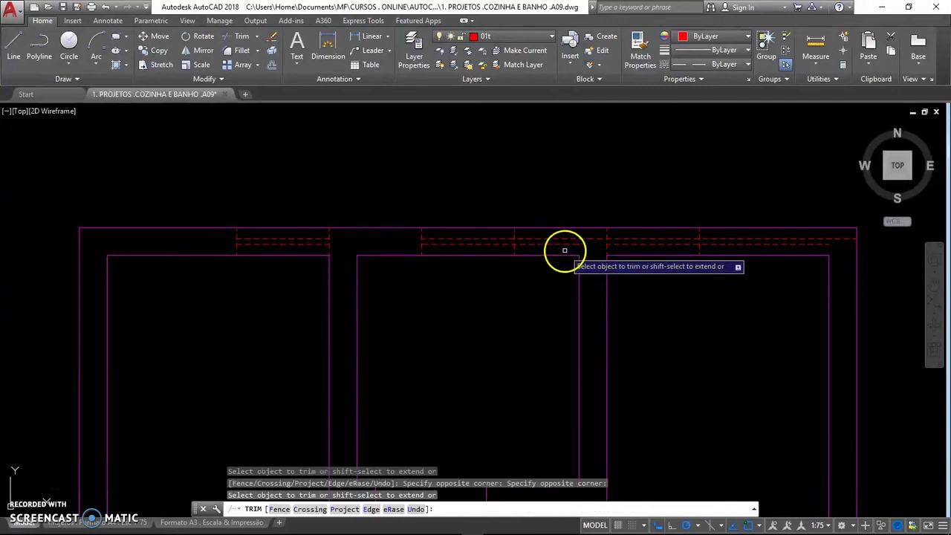
{"action": "left_click", "coordinate": [628, 239]}
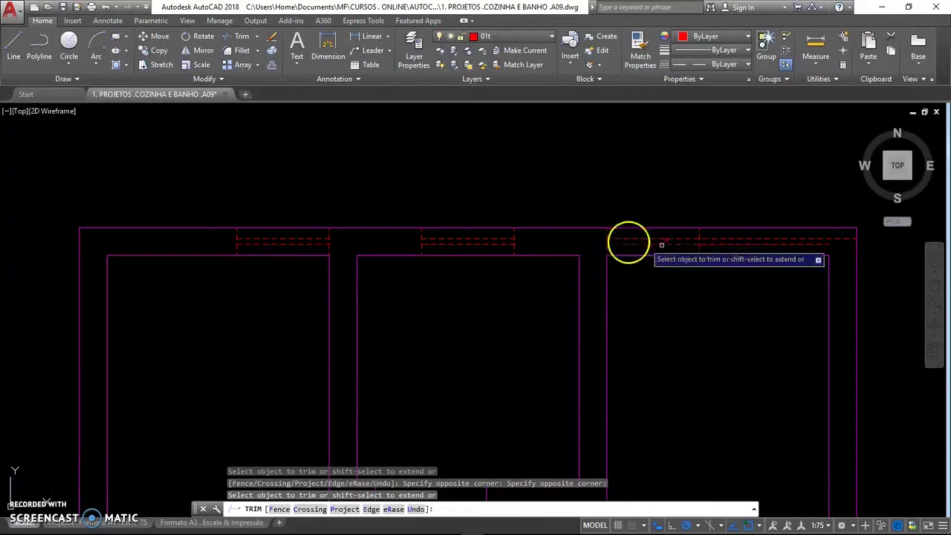
{"action": "left_click", "coordinate": [721, 230]}
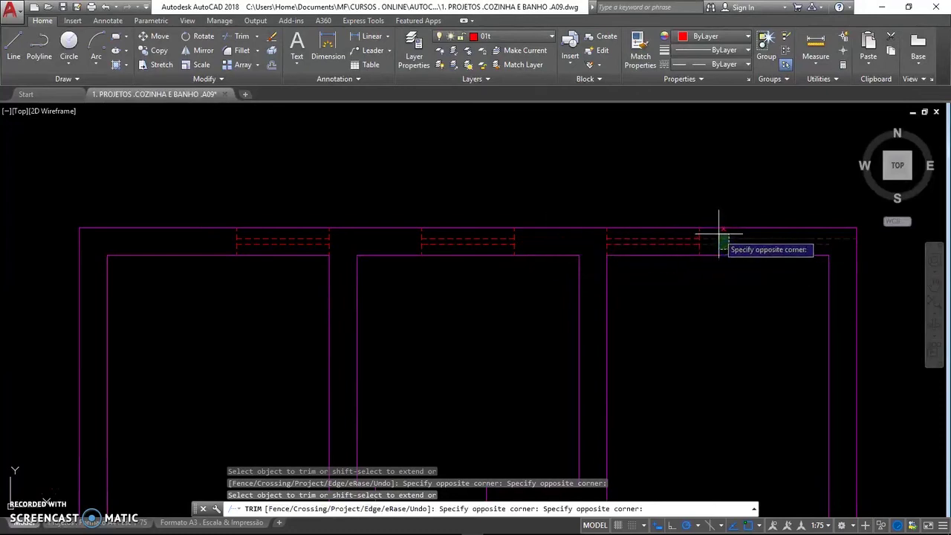
{"action": "left_click", "coordinate": [715, 250]}
{"action": "key", "text": "Return"}
{"action": "mouse_move", "coordinate": [444, 319]}
{"action": "middle_mouse_down"}
{"action": "mouse_move", "coordinate": [451, 297]}
{"action": "mouse_move", "coordinate": [433, 300]}
{"action": "middle_mouse_up"}
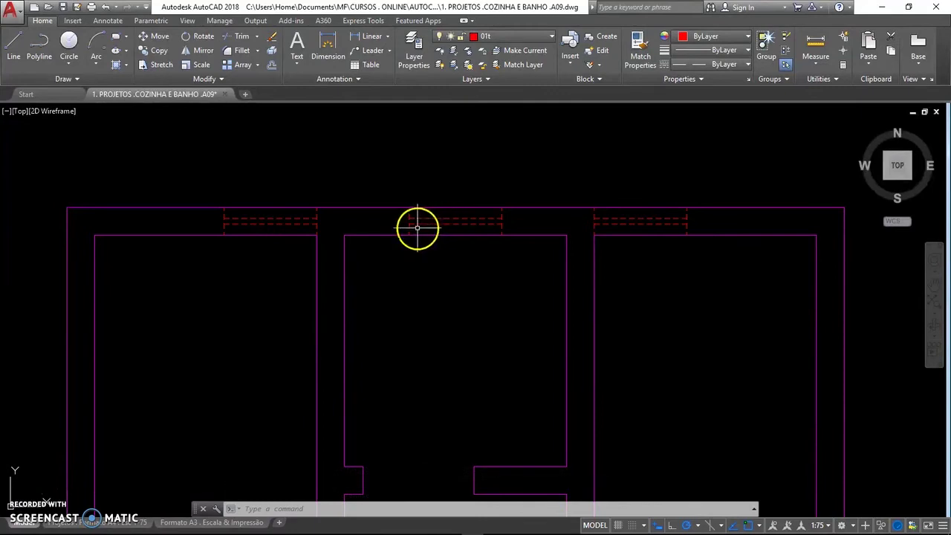
{"action": "left_click", "coordinate": [485, 230]}
Move the middle window's dashed lines onto layer 01t, then zoom out to the full plan
{"action": "left_click", "coordinate": [444, 218]}
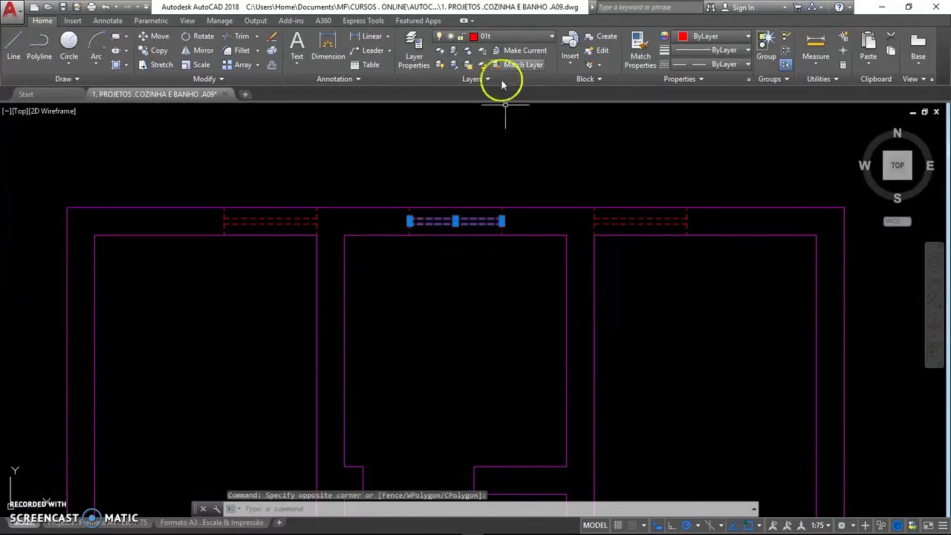
{"action": "left_click", "coordinate": [505, 38]}
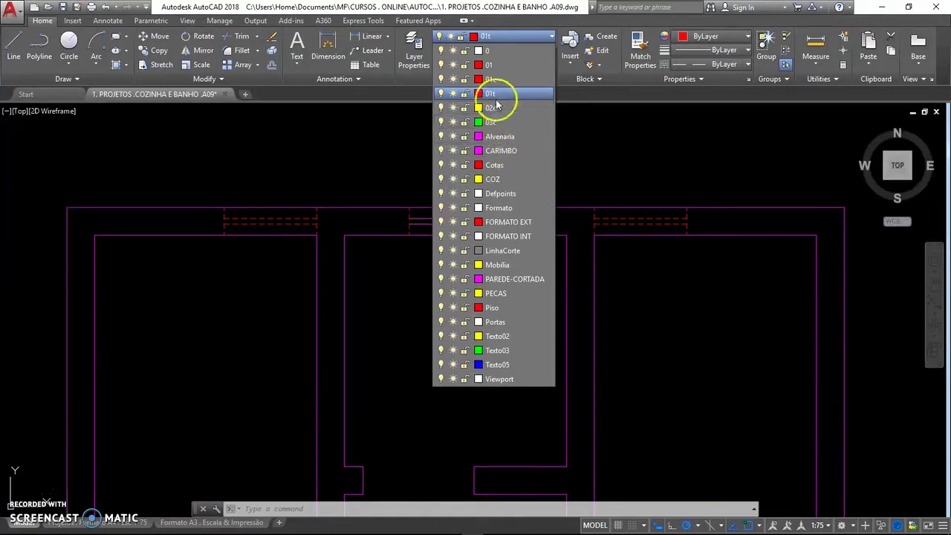
{"action": "left_click", "coordinate": [494, 95]}
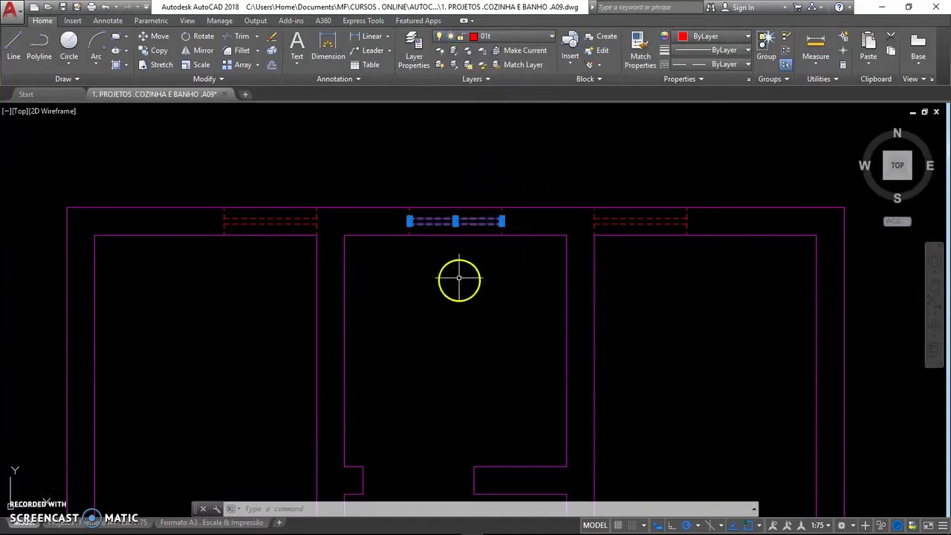
{"action": "key", "text": "Escape"}
{"action": "scroll", "coordinate": [462, 275], "scroll_direction": "down", "scroll_amount": 2}
{"action": "scroll", "coordinate": [462, 269], "scroll_direction": "down", "scroll_amount": 1}
{"action": "middle_click_drag", "start_coordinate": [453, 219], "coordinate": [455, 196]}
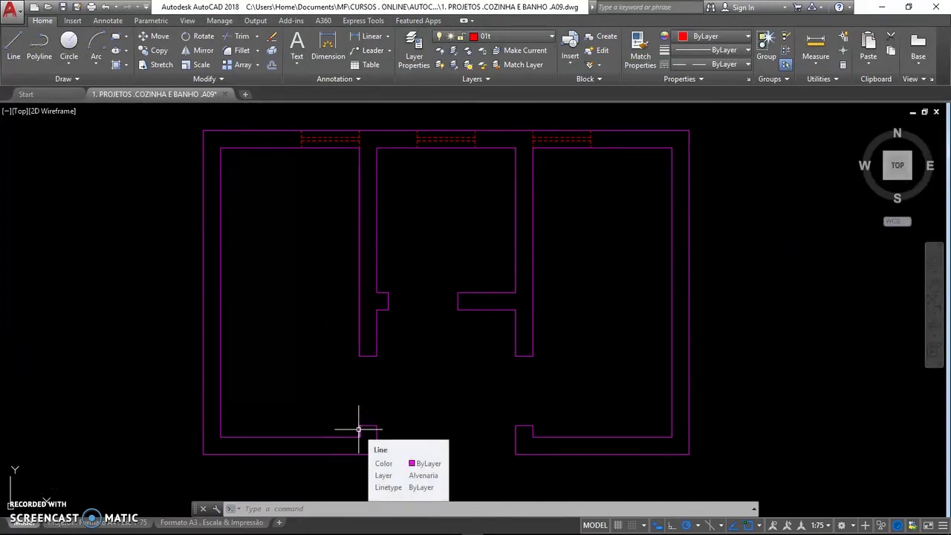
Make yellow layer 02c current and draw the 60 by 3 left door-leaf rectangle (@-60,3)
{"action": "left_click", "coordinate": [342, 385]}
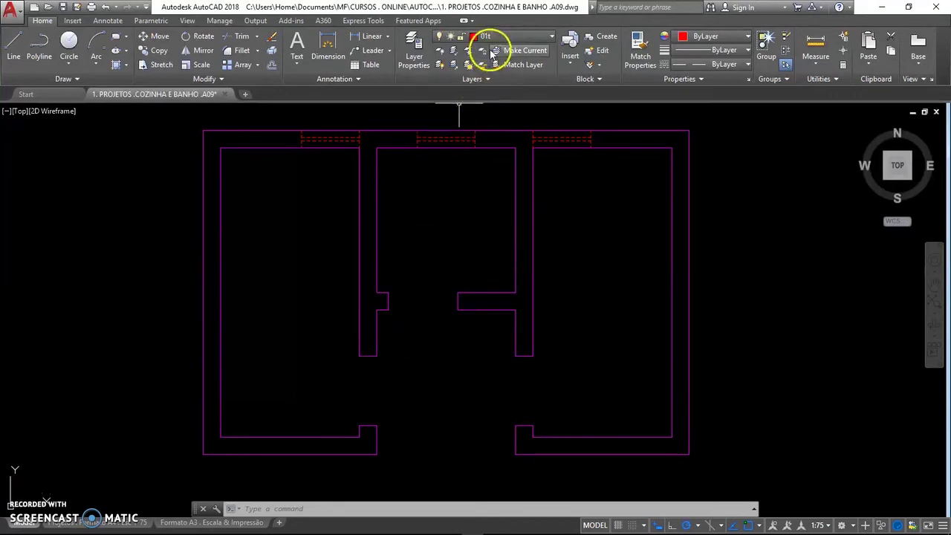
{"action": "left_click", "coordinate": [487, 38]}
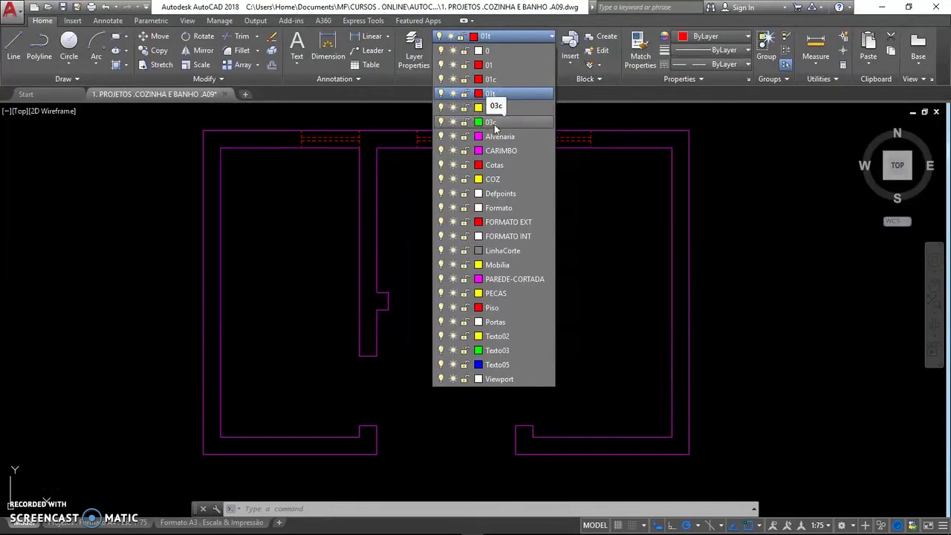
{"action": "left_click", "coordinate": [496, 115]}
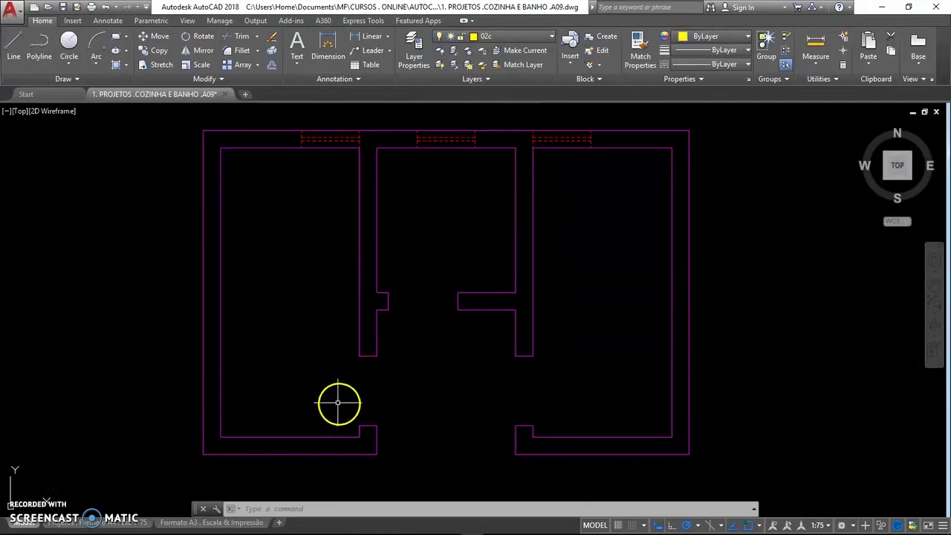
{"action": "type", "text": "ec"}
{"action": "key", "text": "Return"}
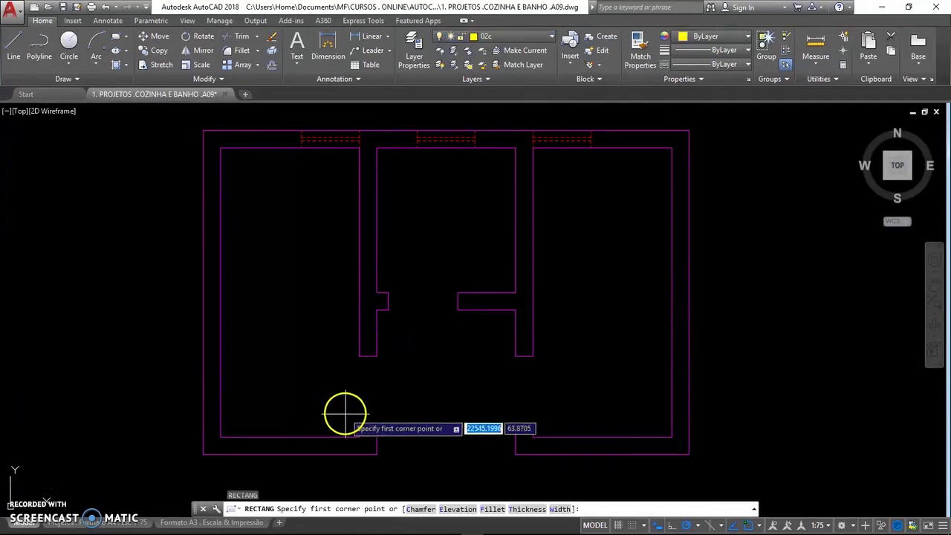
{"action": "left_click", "coordinate": [360, 425]}
{"action": "type", "text": "-60"}
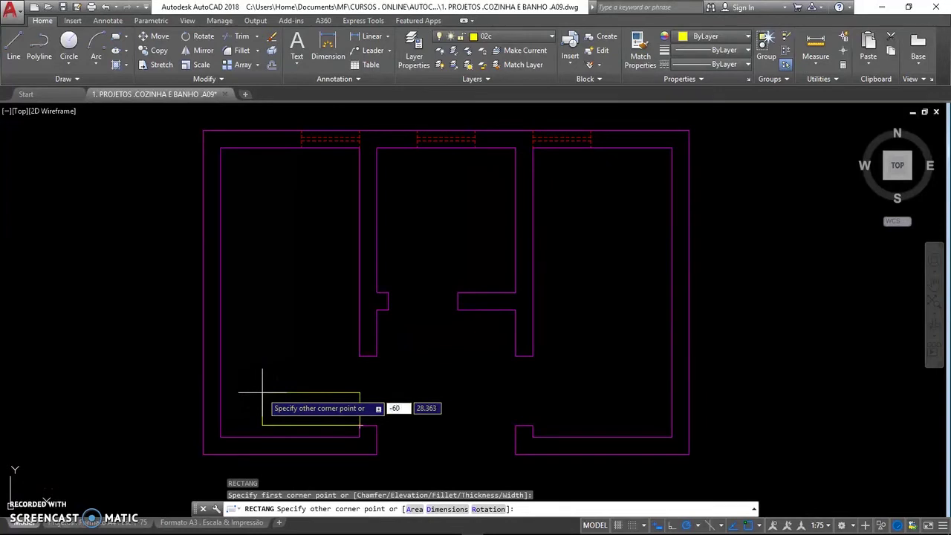
{"action": "key", "text": "Tab"}
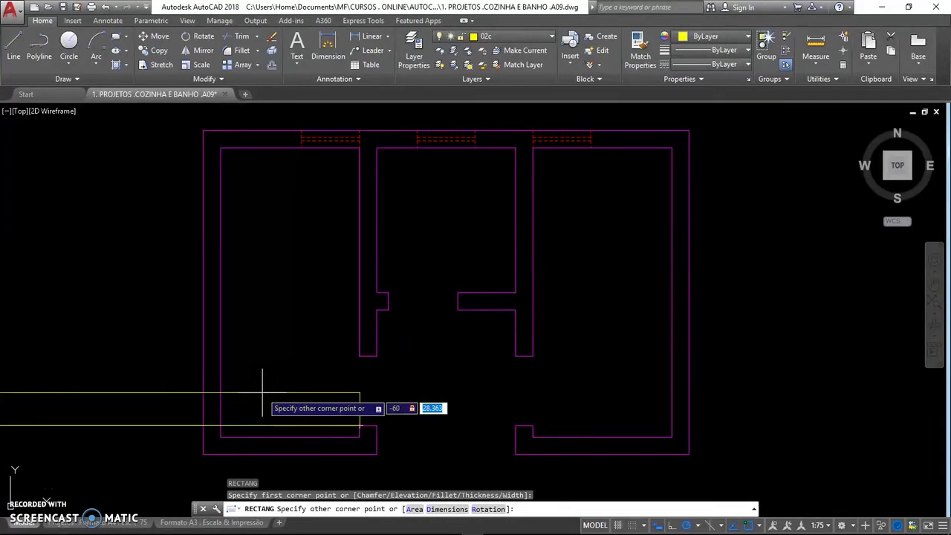
{"action": "key", "text": "Return"}
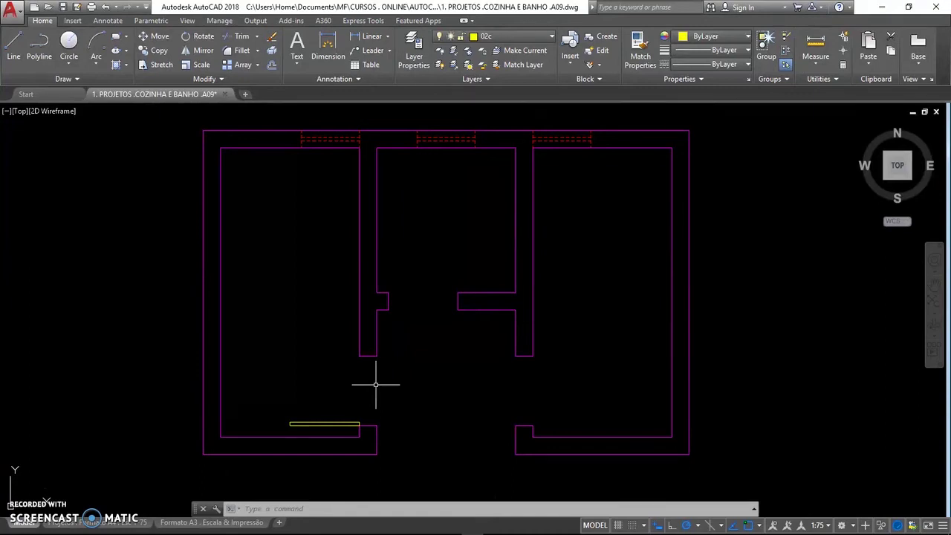
{"action": "key", "text": "Return"}
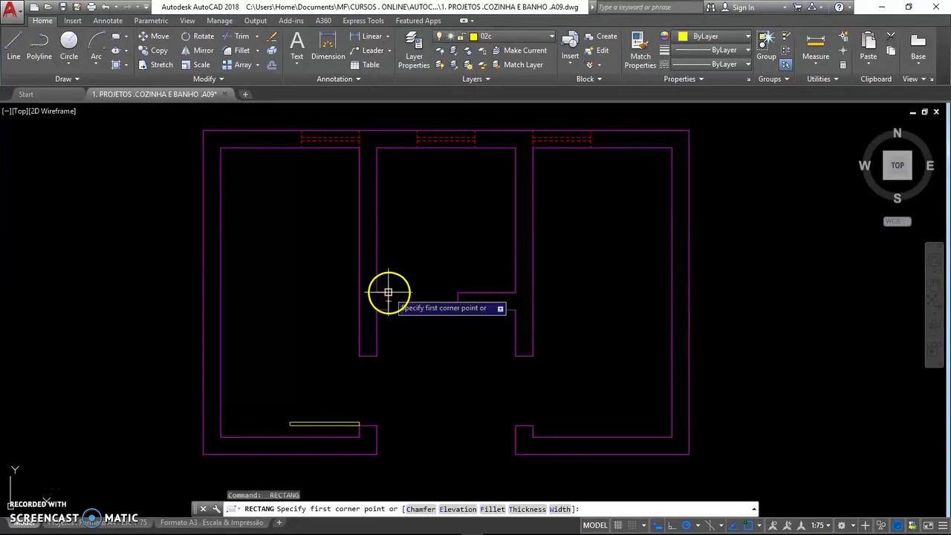
{"action": "left_click", "coordinate": [388, 292]}
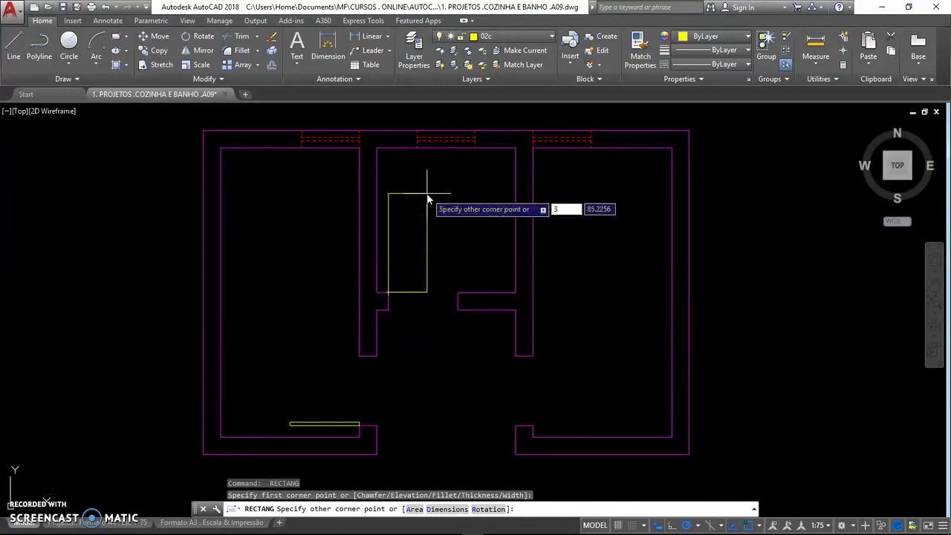
{"action": "key", "text": "Tab"}
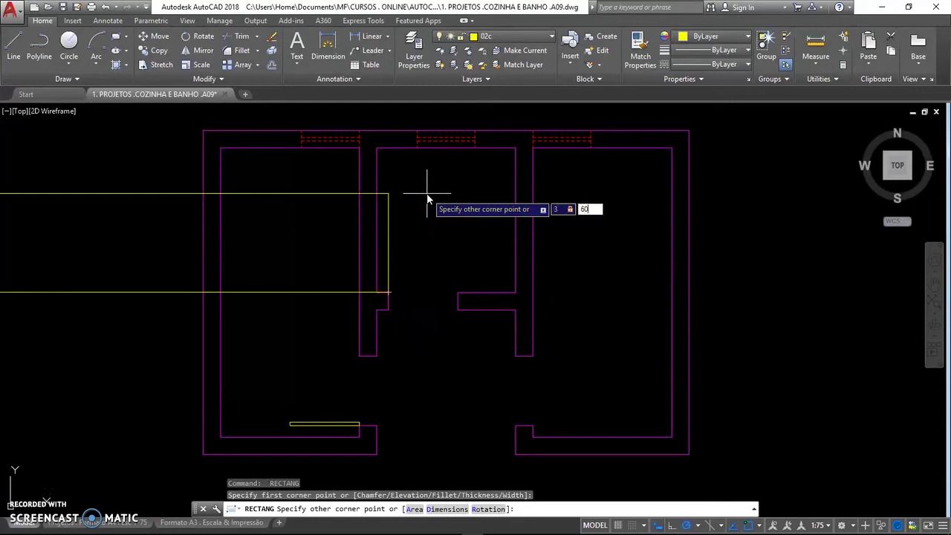
{"action": "key", "text": "Return"}
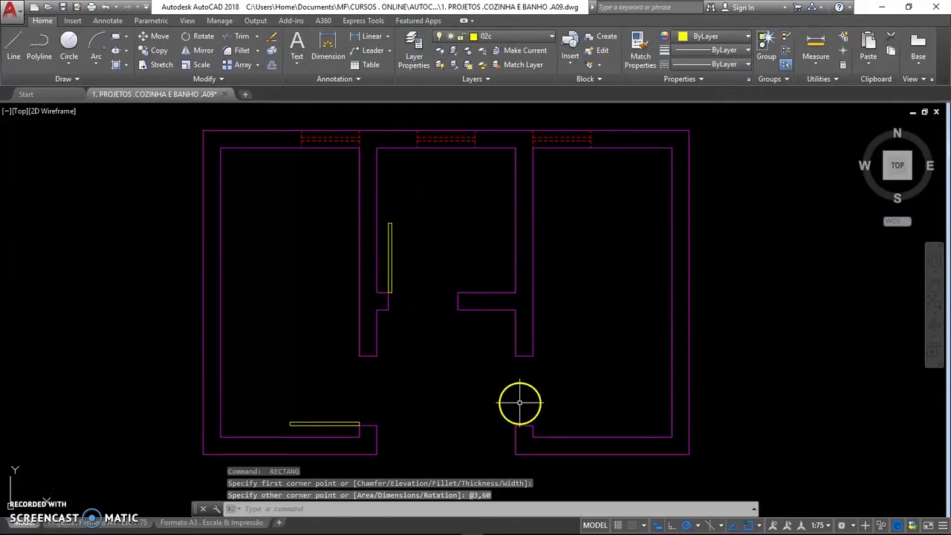
{"action": "key", "text": "Return"}
{"action": "left_click", "coordinate": [533, 425]}
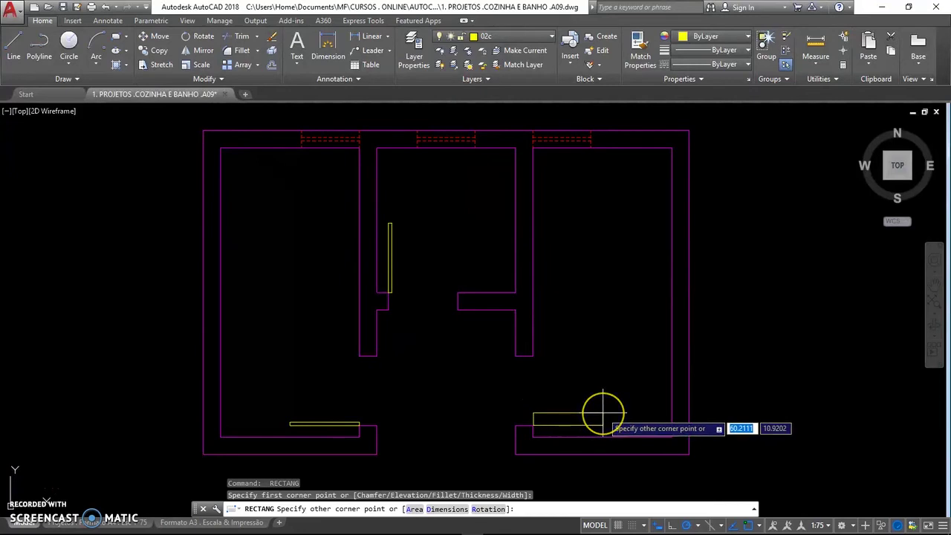
{"action": "type", "text": "60"}
{"action": "key", "text": "Tab"}
{"action": "key", "text": "Return"}
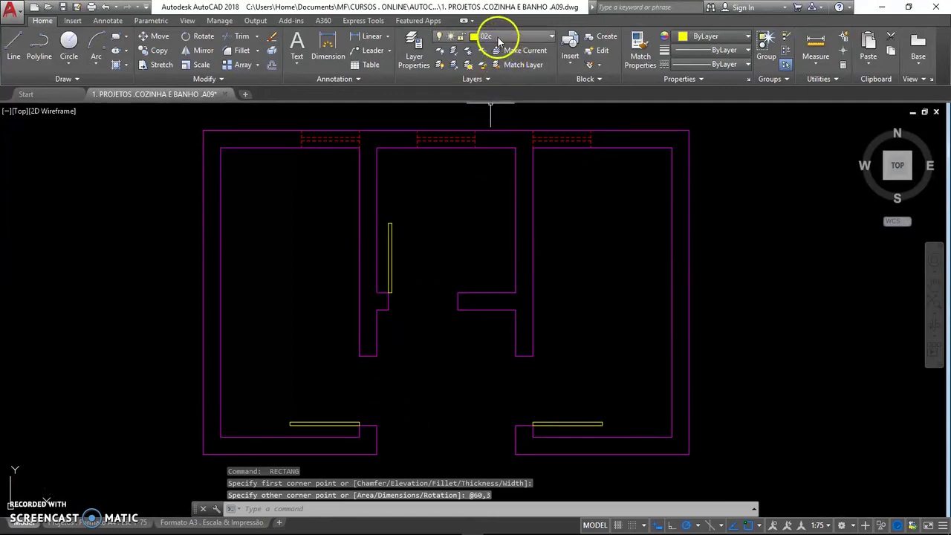
Make red layer 01c current and choose the Start, Center, End arc method
{"action": "left_click", "coordinate": [494, 37]}
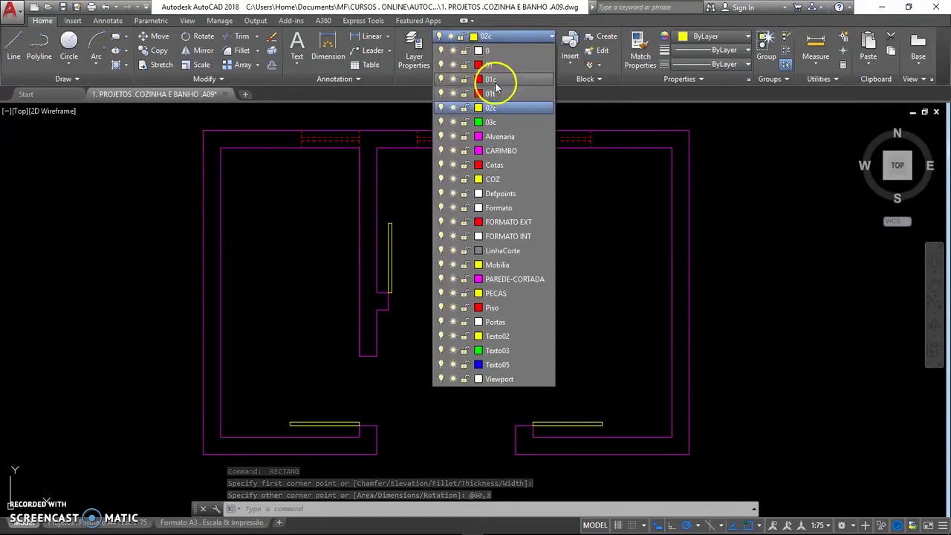
{"action": "left_click", "coordinate": [500, 80]}
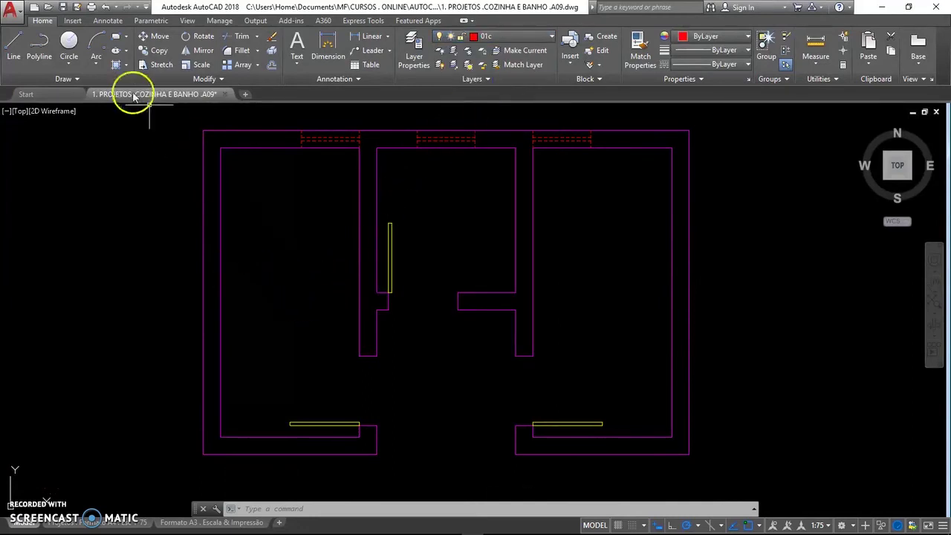
{"action": "left_click", "coordinate": [96, 65]}
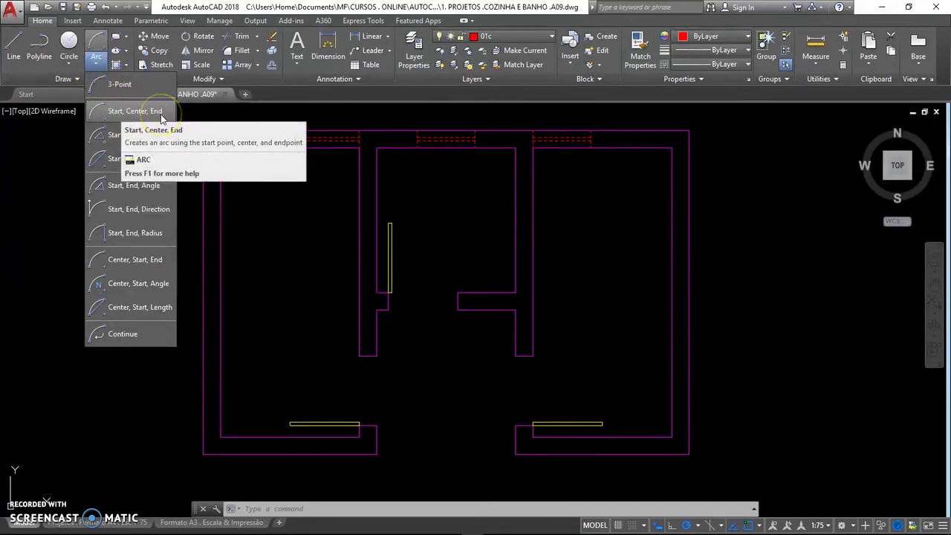
{"action": "left_click", "coordinate": [162, 113]}
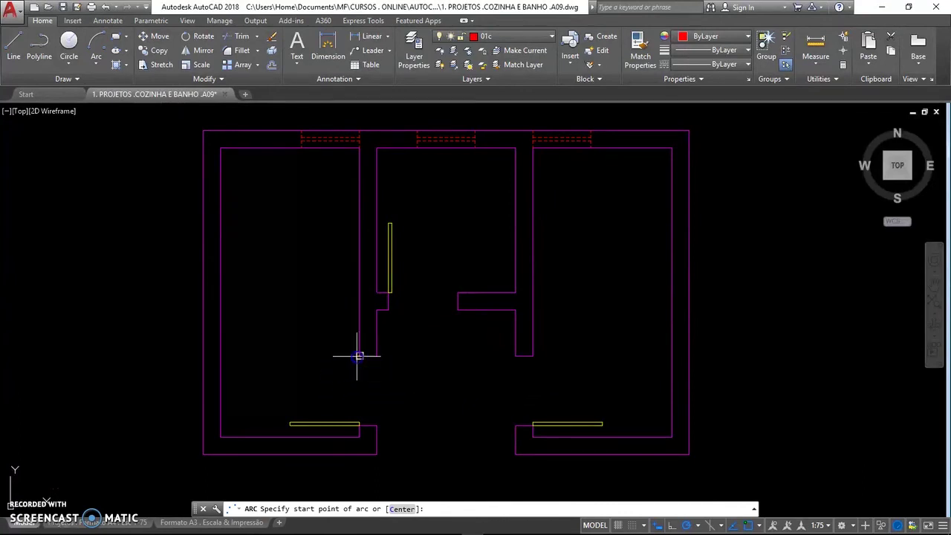
Draw the left door's quarter-circle swing from the wall corner, centred on the leaf's hinge, to its free end
{"action": "left_click", "coordinate": [359, 356]}
{"action": "scroll", "coordinate": [361, 434], "scroll_direction": "up", "scroll_amount": 3}
{"action": "scroll", "coordinate": [463, 405], "scroll_direction": "up", "scroll_amount": 1}
{"action": "middle_click_drag", "start_coordinate": [462, 405], "coordinate": [516, 415]}
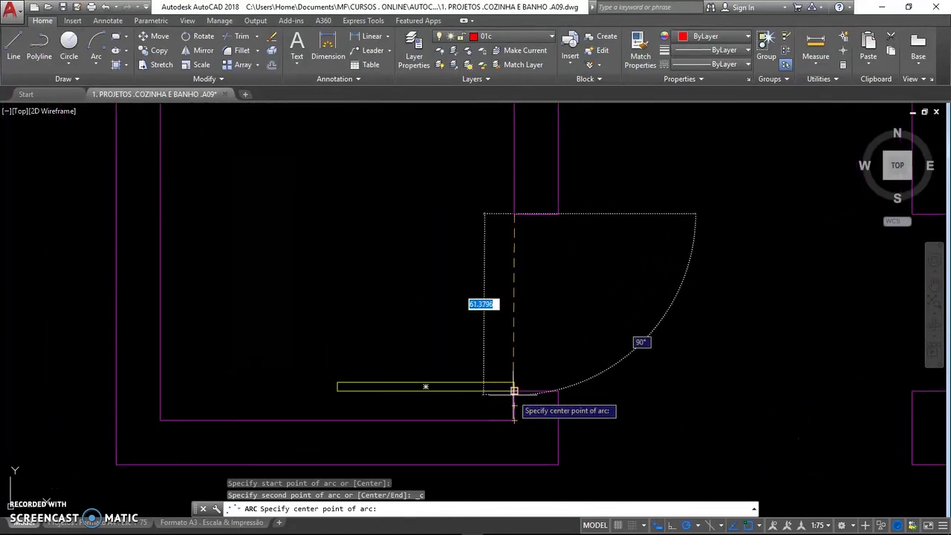
{"action": "left_click", "coordinate": [514, 391]}
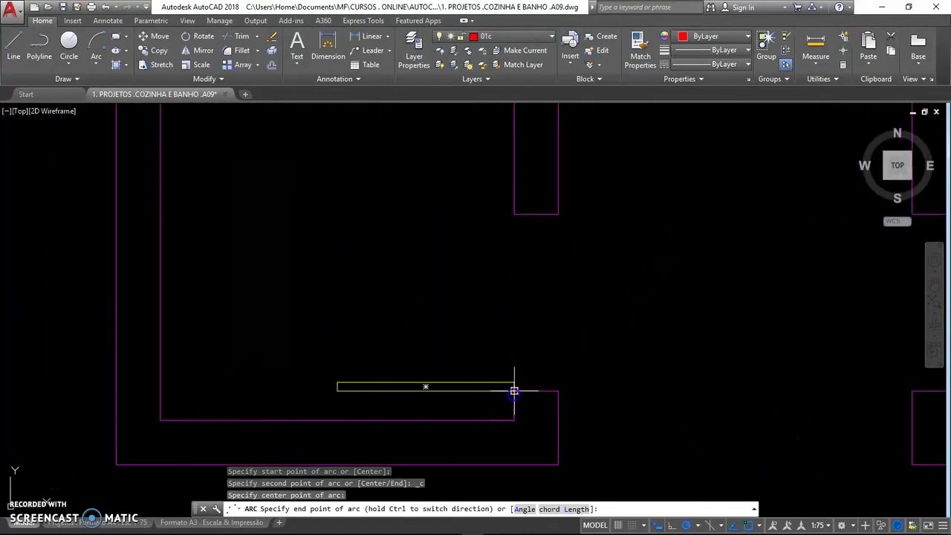
{"action": "left_click", "coordinate": [337, 391]}
{"action": "scroll", "coordinate": [433, 371], "scroll_direction": "down", "scroll_amount": 2}
{"action": "scroll", "coordinate": [425, 382], "scroll_direction": "down", "scroll_amount": 2}
{"action": "scroll", "coordinate": [480, 352], "scroll_direction": "down", "scroll_amount": 1}
{"action": "mouse_move", "coordinate": [480, 353]}
{"action": "middle_mouse_down"}
{"action": "mouse_move", "coordinate": [397, 369]}
{"action": "mouse_move", "coordinate": [408, 388]}
{"action": "middle_mouse_up"}
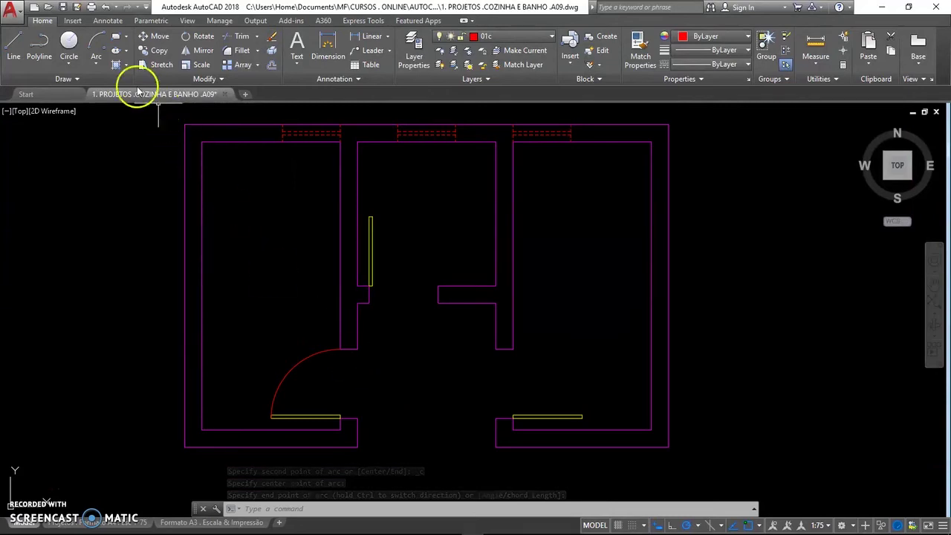
{"action": "left_click", "coordinate": [94, 65]}
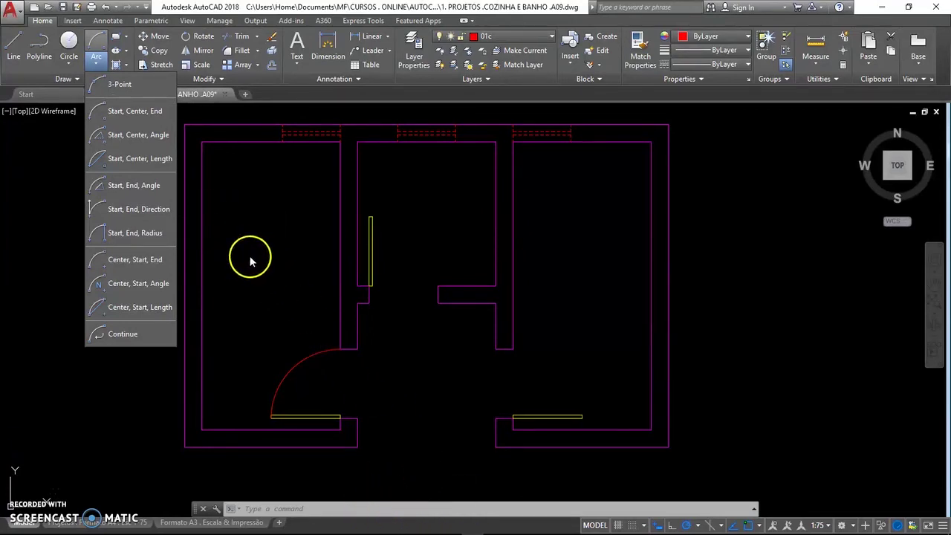
Draw the middle door's quarter-circle swing arc centred on its hinge, ending at the vertical leaf's top end
{"action": "left_click", "coordinate": [126, 118]}
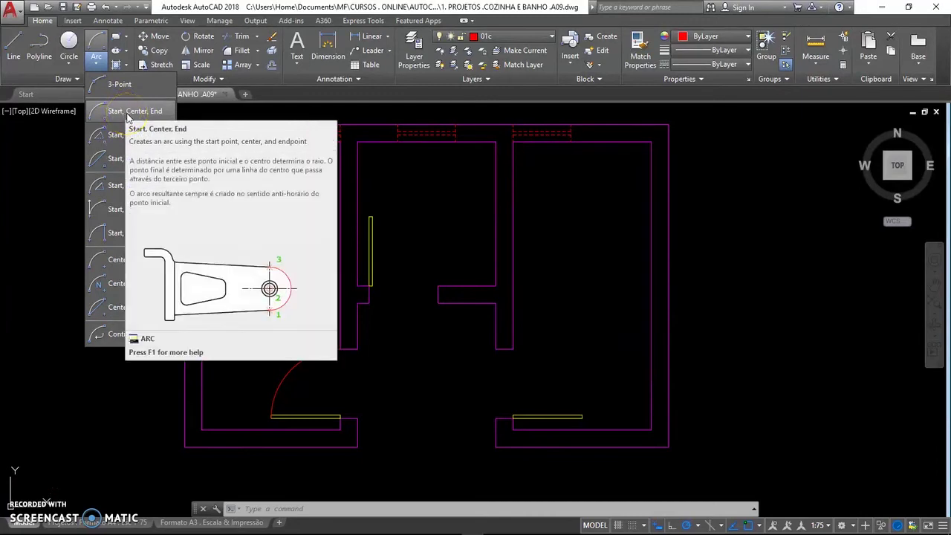
{"action": "left_click", "coordinate": [127, 115]}
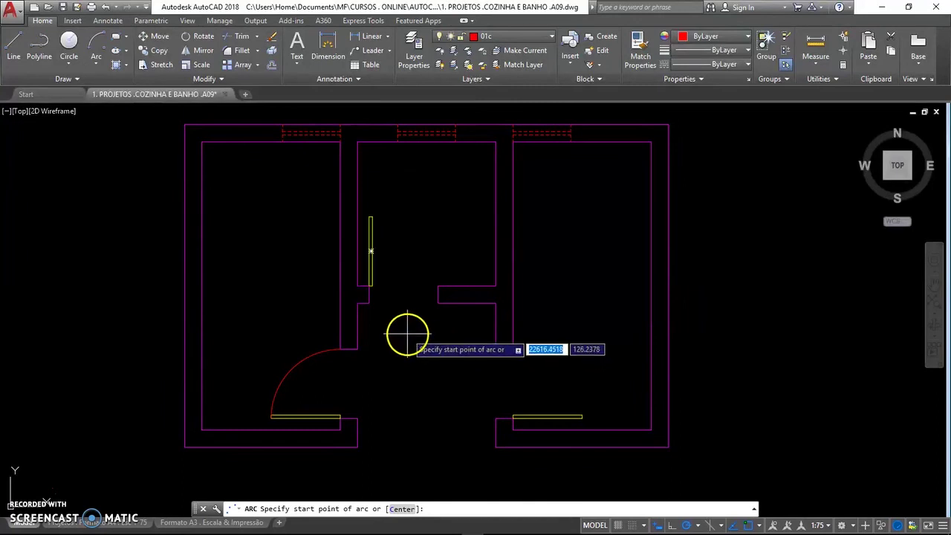
{"action": "left_click", "coordinate": [439, 285]}
{"action": "scroll", "coordinate": [359, 275], "scroll_direction": "up", "scroll_amount": 3}
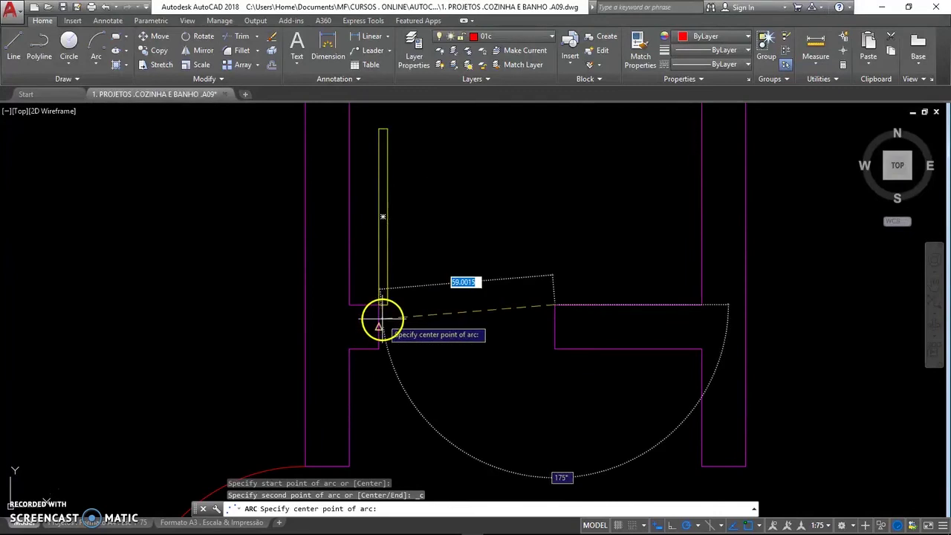
{"action": "left_click", "coordinate": [378, 305]}
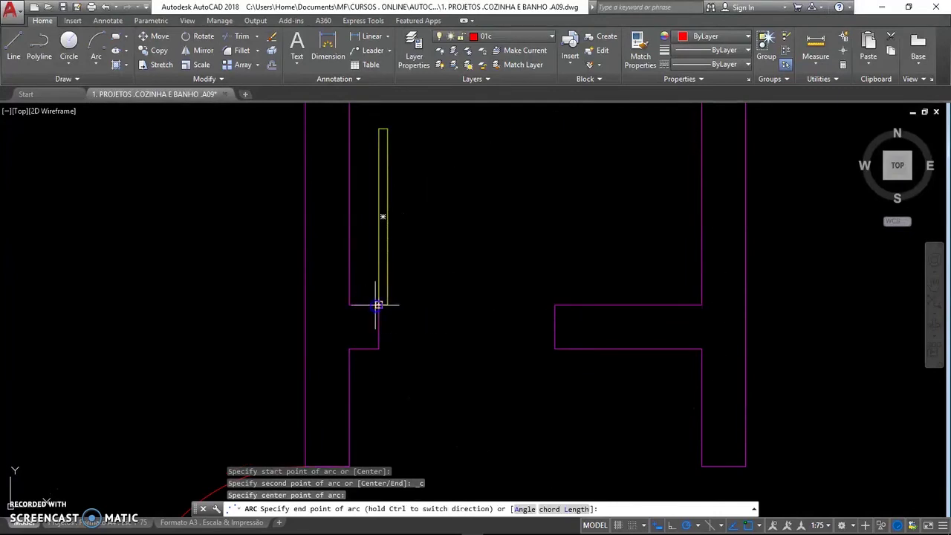
{"action": "left_click", "coordinate": [378, 128]}
{"action": "scroll", "coordinate": [431, 297], "scroll_direction": "down", "scroll_amount": 3}
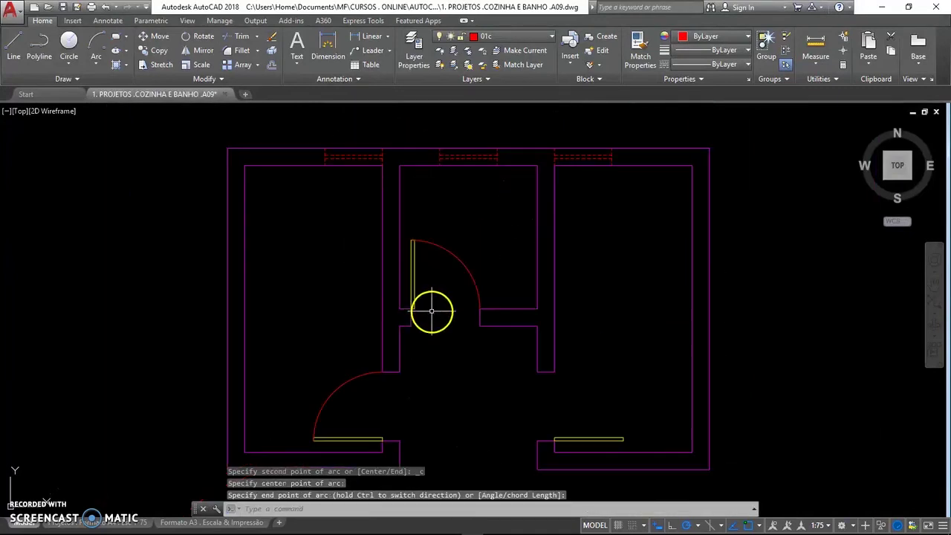
{"action": "middle_click_drag", "start_coordinate": [434, 314], "coordinate": [398, 290]}
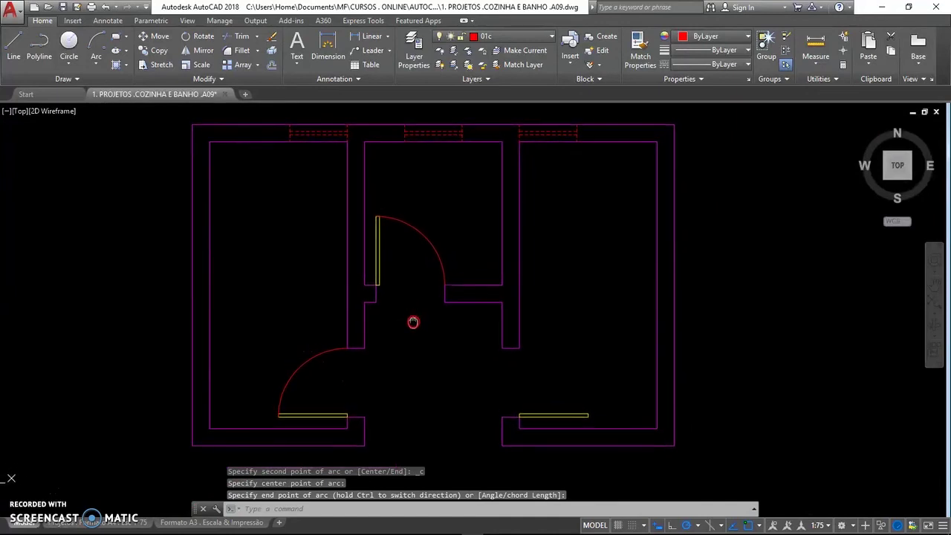
Start an arc by centre (A, C), placing the centre at the right door leaf's hinge
{"action": "type", "text": "A"}
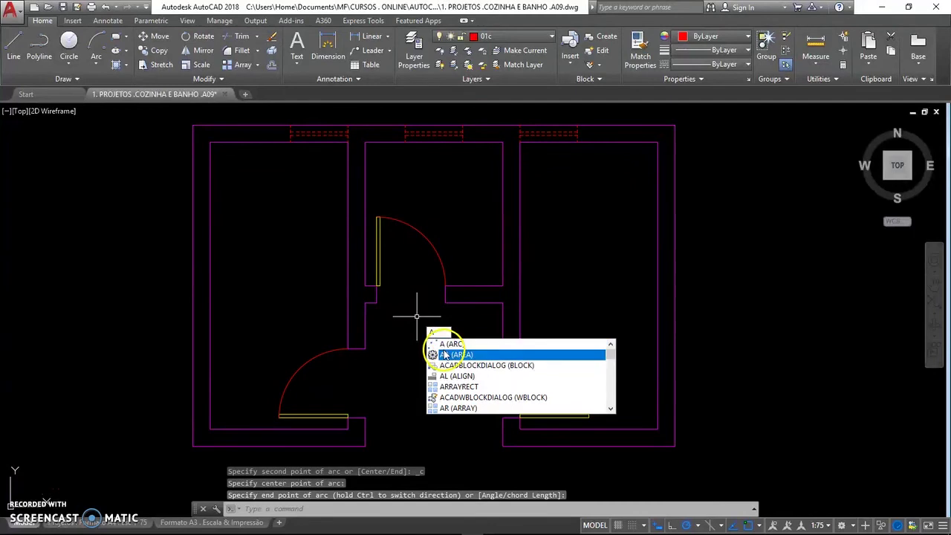
{"action": "key", "text": "Return"}
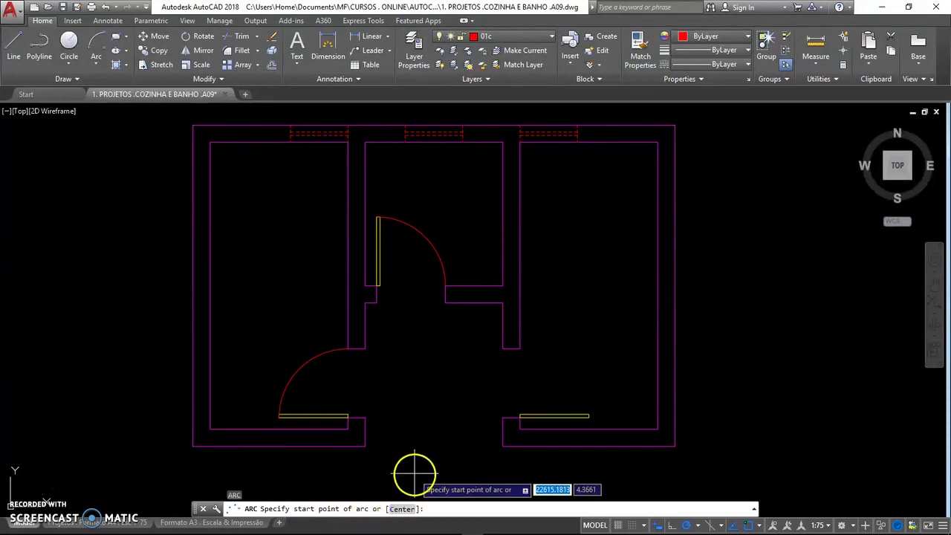
{"action": "type", "text": "c"}
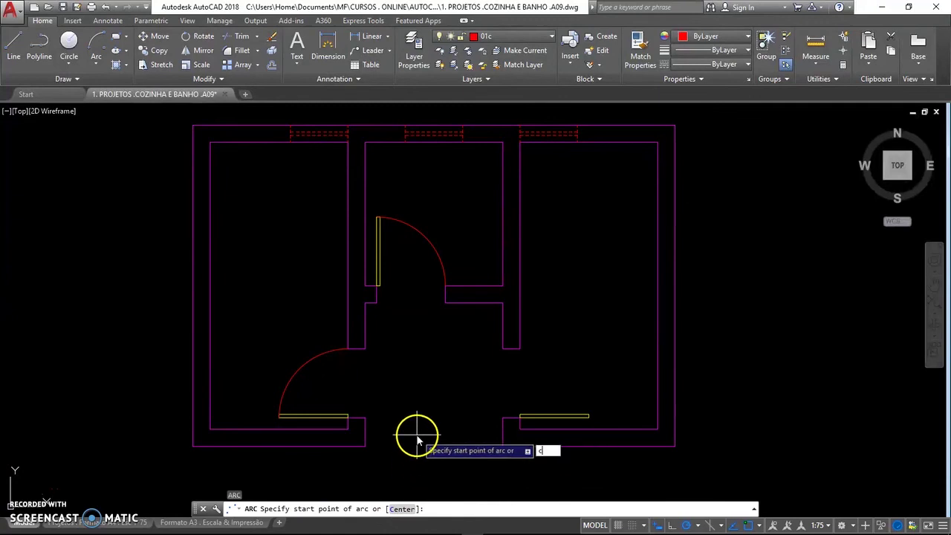
{"action": "key", "text": "Return"}
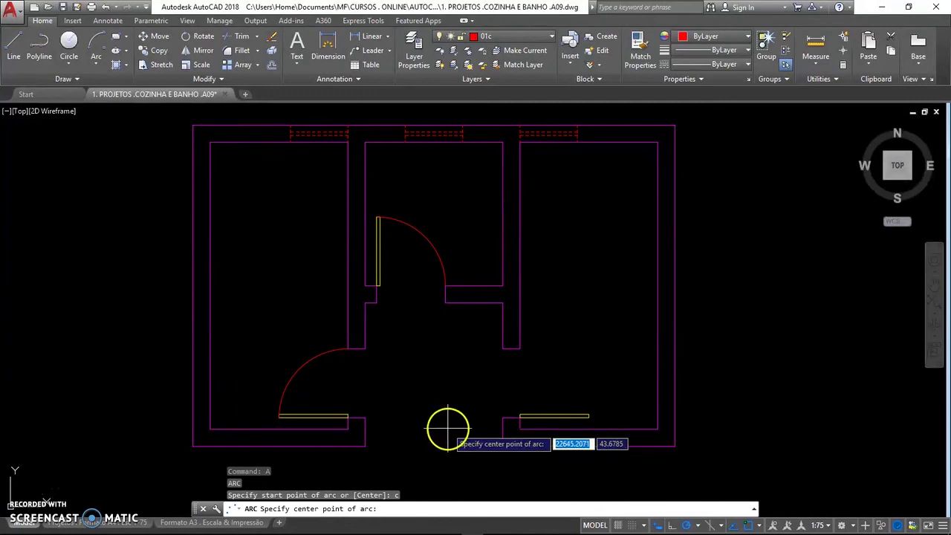
{"action": "scroll", "coordinate": [449, 429], "scroll_direction": "up", "scroll_amount": 4}
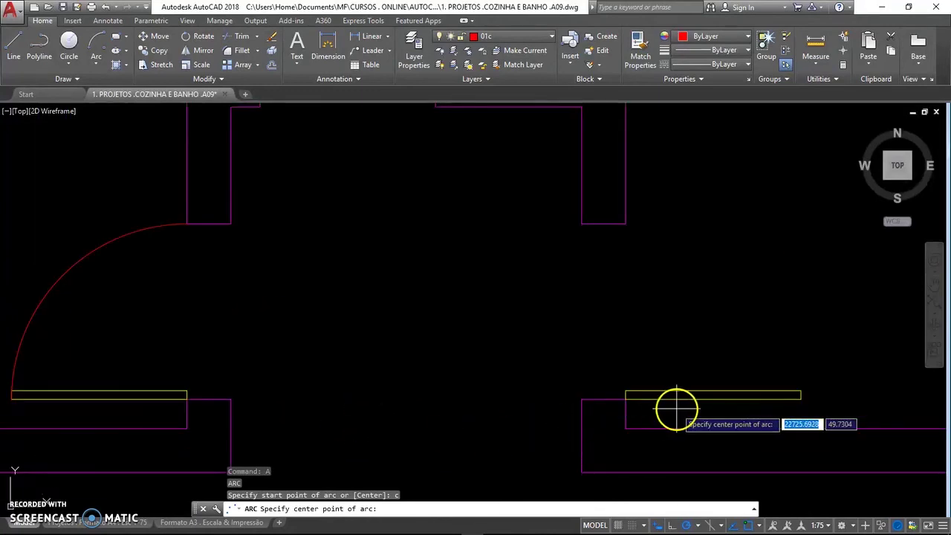
{"action": "left_click", "coordinate": [626, 399]}
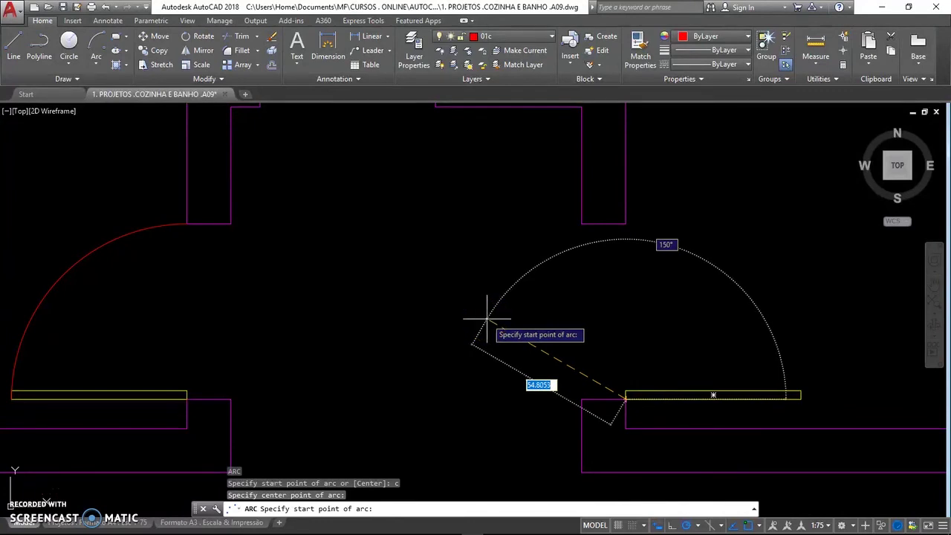
Complete the right door's swing arc from the leaf's far end to the wall corner
{"action": "middle_click_drag", "start_coordinate": [672, 320], "coordinate": [519, 322]}
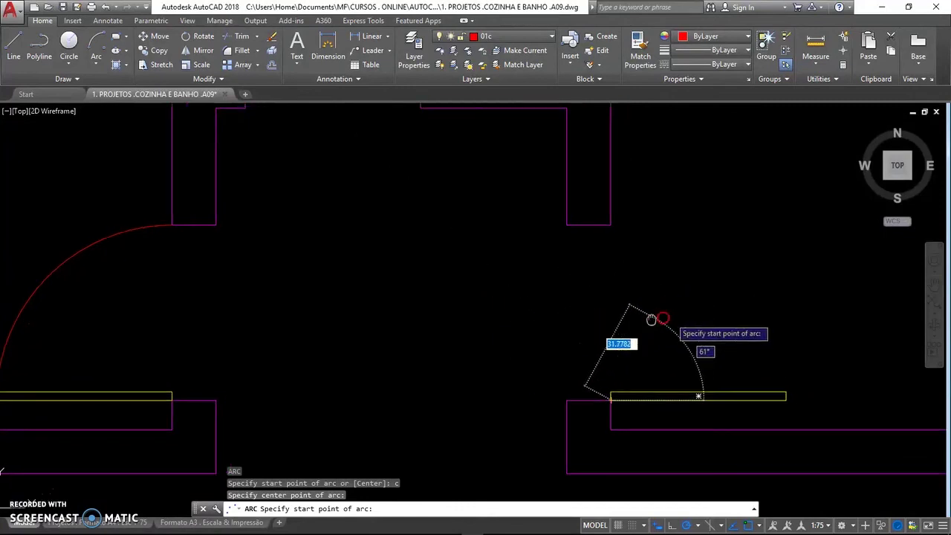
{"action": "left_click", "coordinate": [650, 403]}
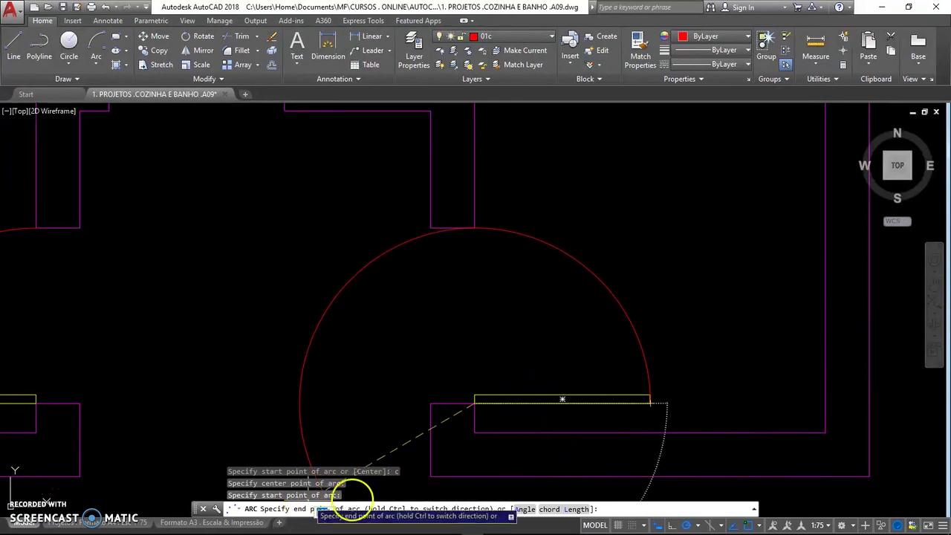
{"action": "left_click", "coordinate": [474, 225]}
{"action": "scroll", "coordinate": [556, 344], "scroll_direction": "down", "scroll_amount": 1}
{"action": "scroll", "coordinate": [555, 346], "scroll_direction": "down", "scroll_amount": 1}
{"action": "scroll", "coordinate": [553, 347], "scroll_direction": "down", "scroll_amount": 1}
{"action": "middle_click_drag", "start_coordinate": [560, 355], "coordinate": [577, 389]}
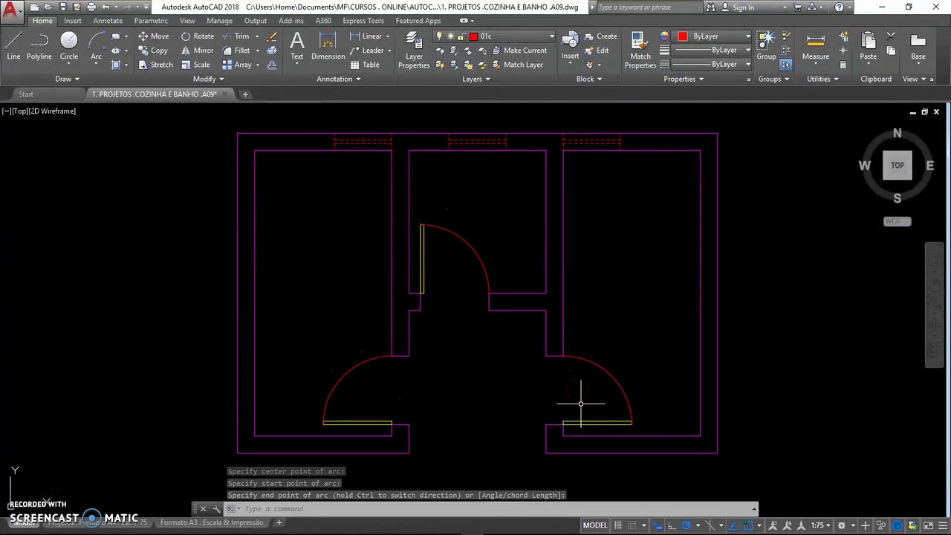
{"action": "left_click", "coordinate": [569, 397]}
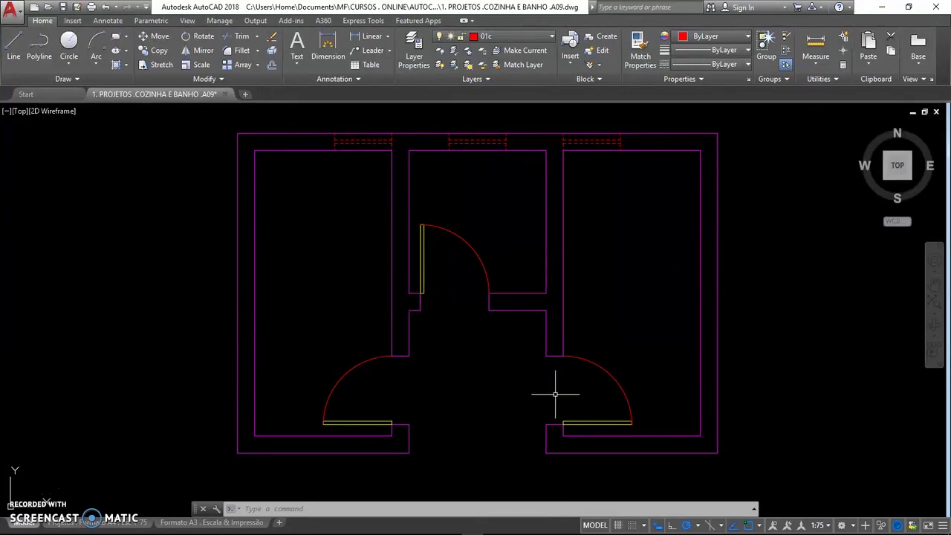
Pan and zoom to compare the finished plan's doors and windows against the reference plan
{"action": "middle_click_drag", "start_coordinate": [555, 395], "coordinate": [548, 406]}
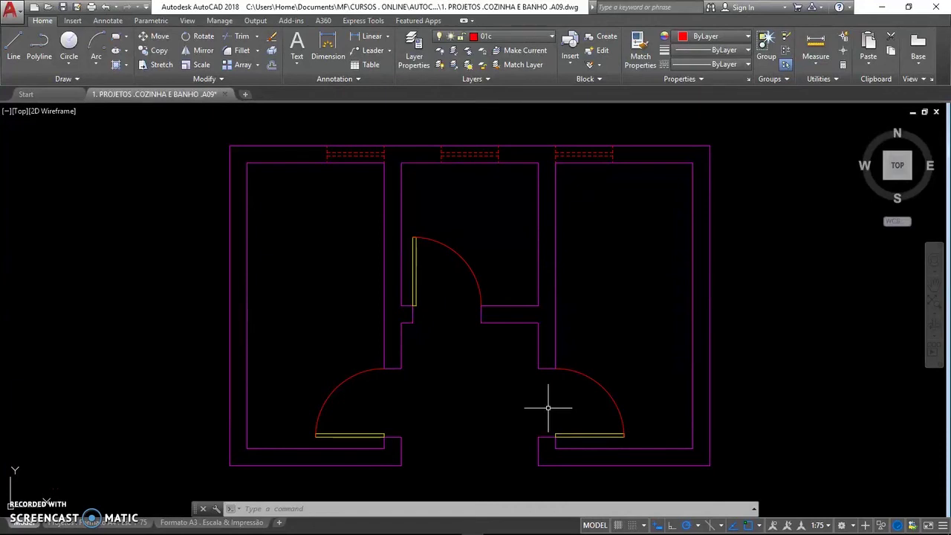
{"action": "scroll", "coordinate": [548, 407], "scroll_direction": "down", "scroll_amount": 3}
{"action": "middle_click_drag", "start_coordinate": [717, 384], "coordinate": [427, 355]}
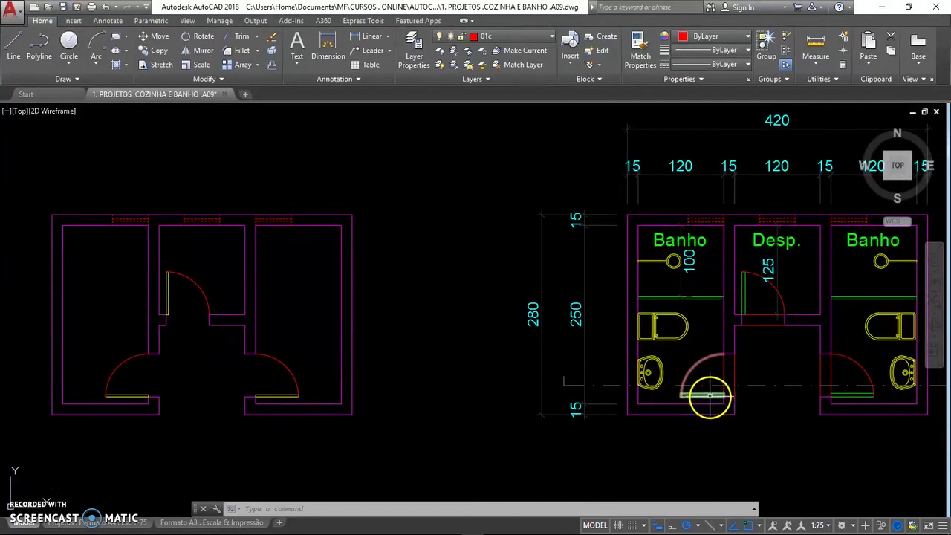
{"action": "scroll", "coordinate": [710, 399], "scroll_direction": "up", "scroll_amount": 5}
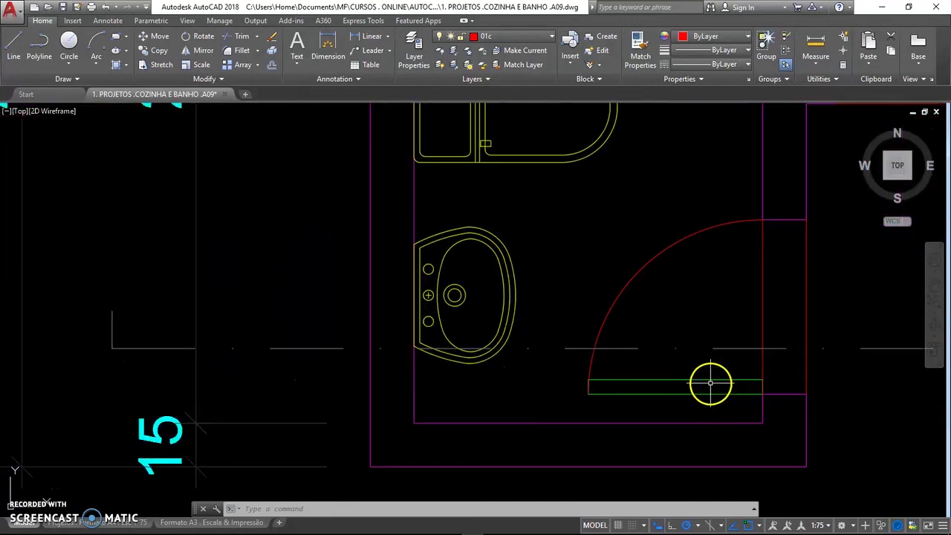
{"action": "scroll", "coordinate": [709, 390], "scroll_direction": "down", "scroll_amount": 5}
{"action": "middle_click_drag", "start_coordinate": [256, 363], "coordinate": [317, 364]}
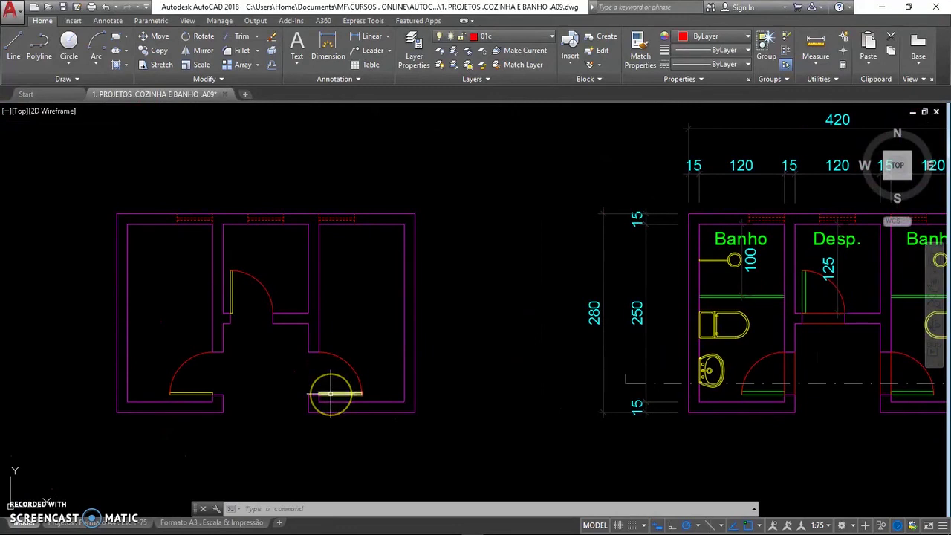
{"action": "mouse_move", "coordinate": [330, 393]}
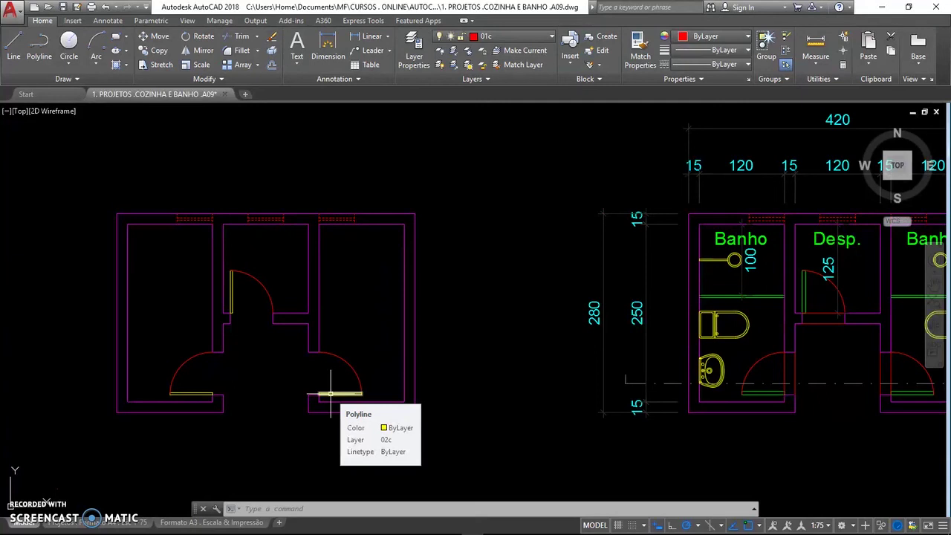
{"action": "scroll", "coordinate": [329, 393], "scroll_direction": "up", "scroll_amount": 4}
{"action": "scroll", "coordinate": [329, 393], "scroll_direction": "up", "scroll_amount": 2}
{"action": "middle_click_drag", "start_coordinate": [329, 393], "coordinate": [398, 390]}
{"action": "scroll", "coordinate": [398, 393], "scroll_direction": "up", "scroll_amount": 1}
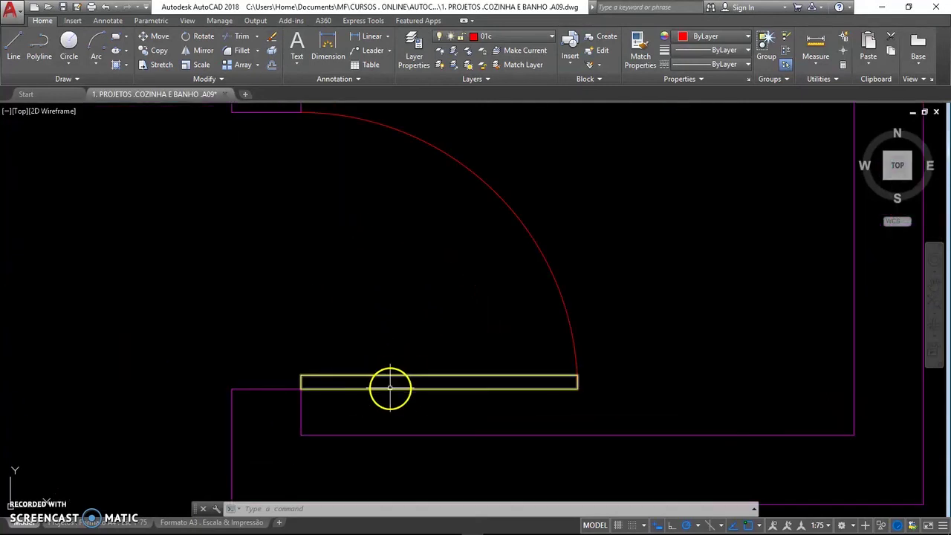
{"action": "scroll", "coordinate": [390, 387], "scroll_direction": "down", "scroll_amount": 5}
{"action": "scroll", "coordinate": [391, 387], "scroll_direction": "down", "scroll_amount": 1}
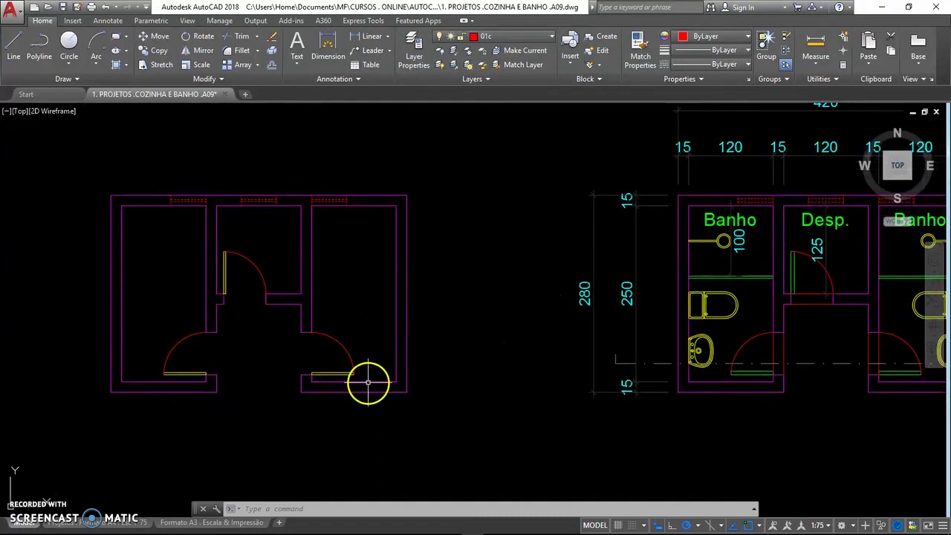
{"action": "scroll", "coordinate": [389, 384], "scroll_direction": "down", "scroll_amount": 1}
{"action": "scroll", "coordinate": [394, 388], "scroll_direction": "down", "scroll_amount": 1}
{"action": "middle_click_drag", "start_coordinate": [399, 393], "coordinate": [405, 394]}
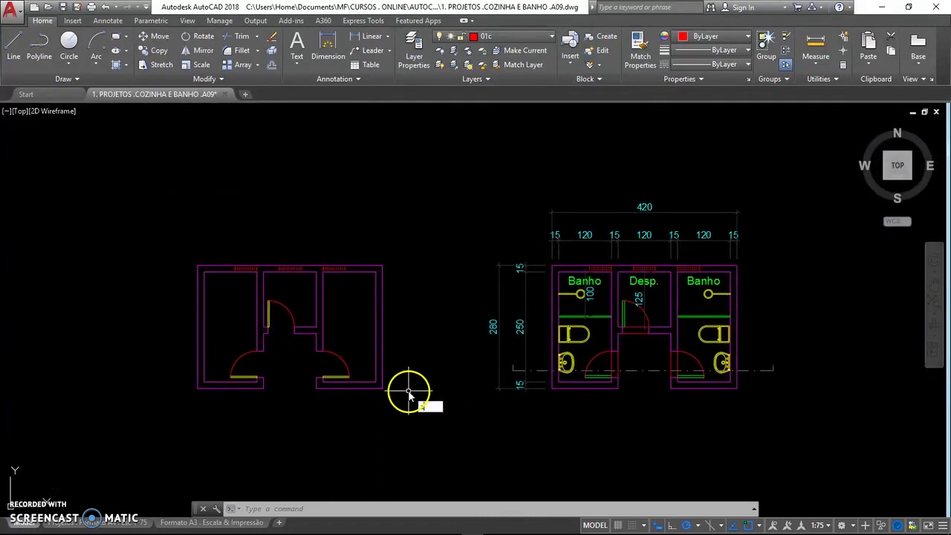
{"action": "type", "text": "z"}
{"action": "key", "text": "Return"}
{"action": "key", "text": "Return"}
{"action": "left_click_drag", "start_coordinate": [405, 389], "coordinate": [440, 266]}
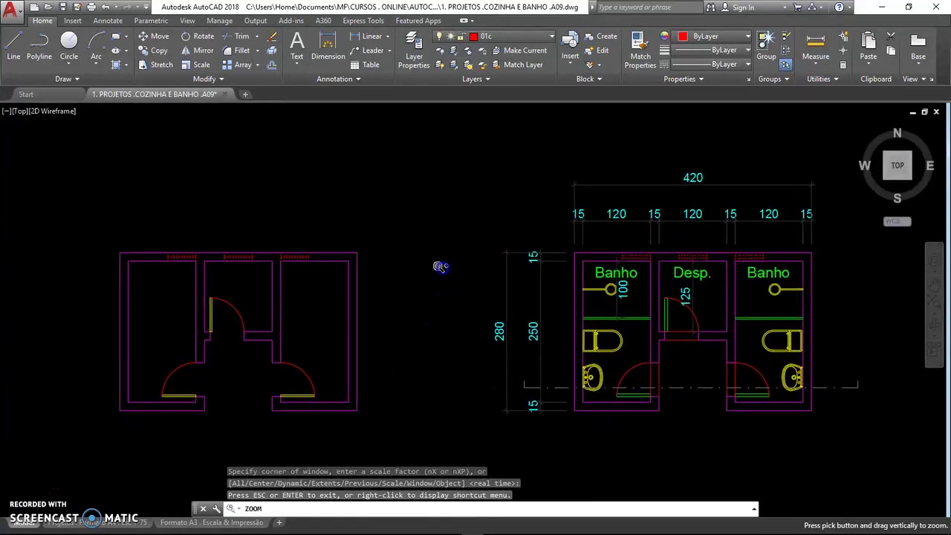
{"action": "key", "text": "Escape"}
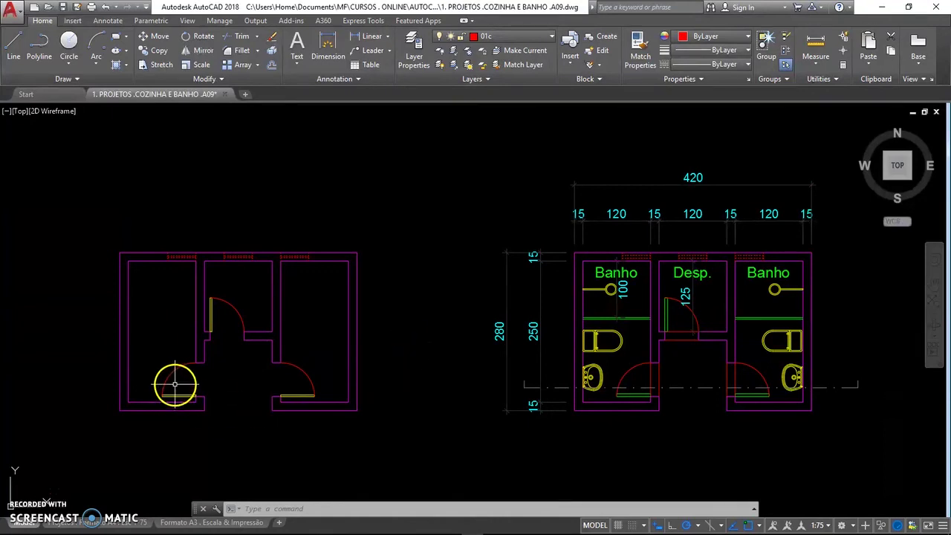
{"action": "scroll", "coordinate": [171, 385], "scroll_direction": "up", "scroll_amount": 2}
{"action": "mouse_move", "coordinate": [171, 385]}
{"action": "middle_mouse_down"}
{"action": "mouse_move", "coordinate": [283, 389]}
{"action": "mouse_move", "coordinate": [495, 322]}
{"action": "mouse_move", "coordinate": [578, 309]}
{"action": "middle_mouse_up"}
{"action": "scroll", "coordinate": [293, 388], "scroll_direction": "down", "scroll_amount": 8}
{"action": "mouse_move", "coordinate": [463, 358]}
{"action": "middle_mouse_down"}
{"action": "mouse_move", "coordinate": [495, 312]}
{"action": "mouse_move", "coordinate": [507, 319]}
{"action": "middle_mouse_up"}
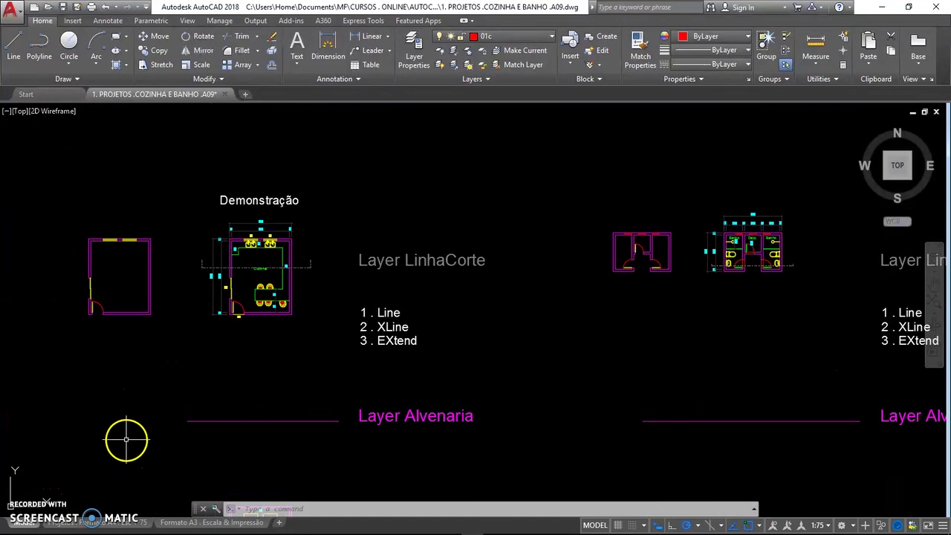